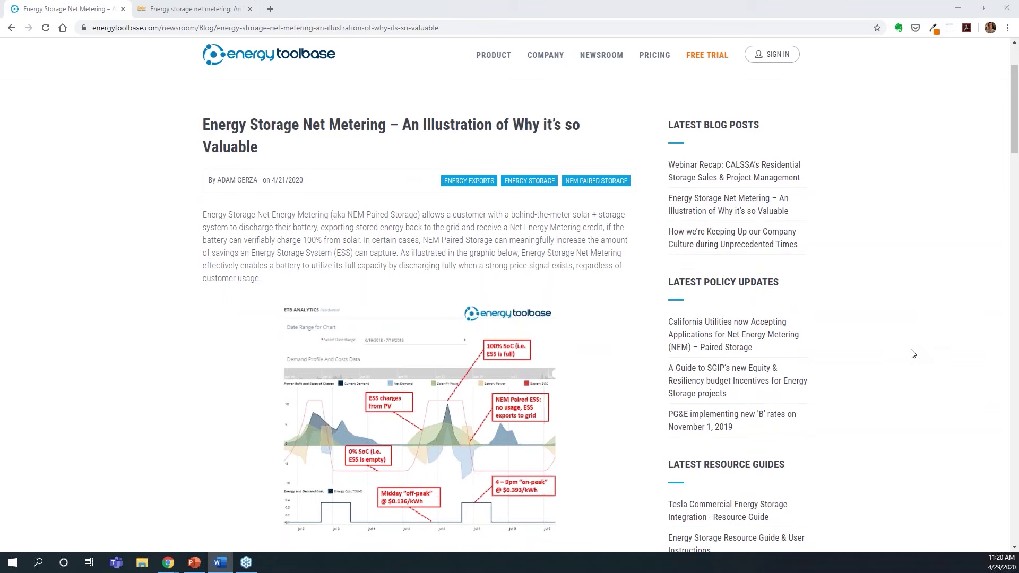
- Read the NEM paired storage case study in the Energy Toolbase blog post and in its Solar Power World version
scroll(913, 354, "down", 6)
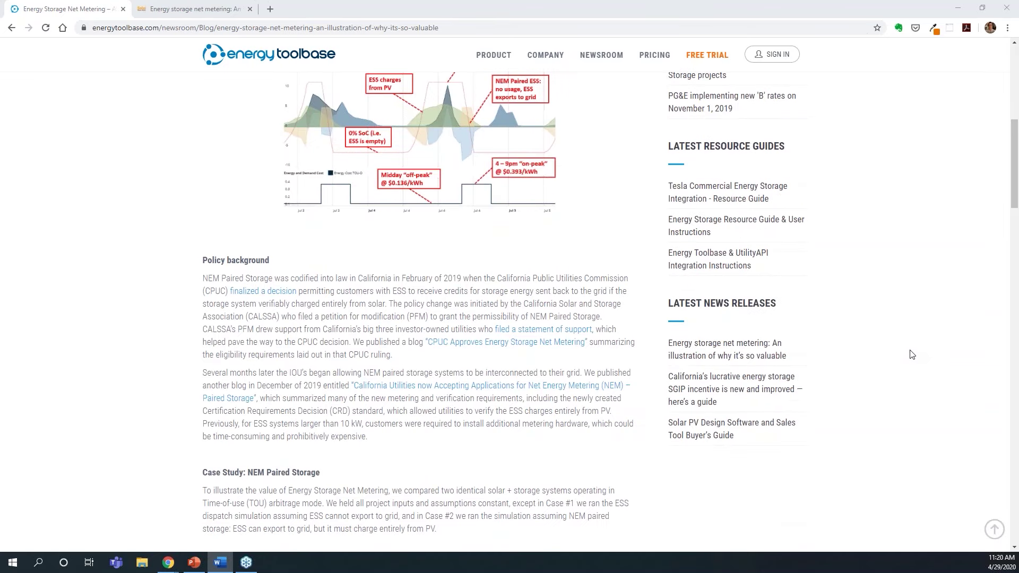
scroll(912, 355, "down", 6)
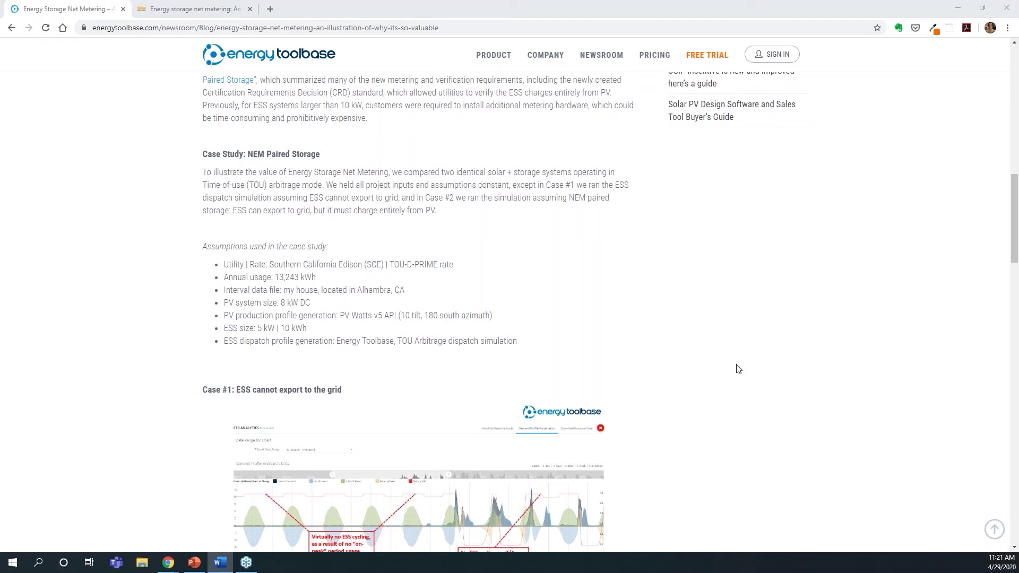
left_click(160, 6)
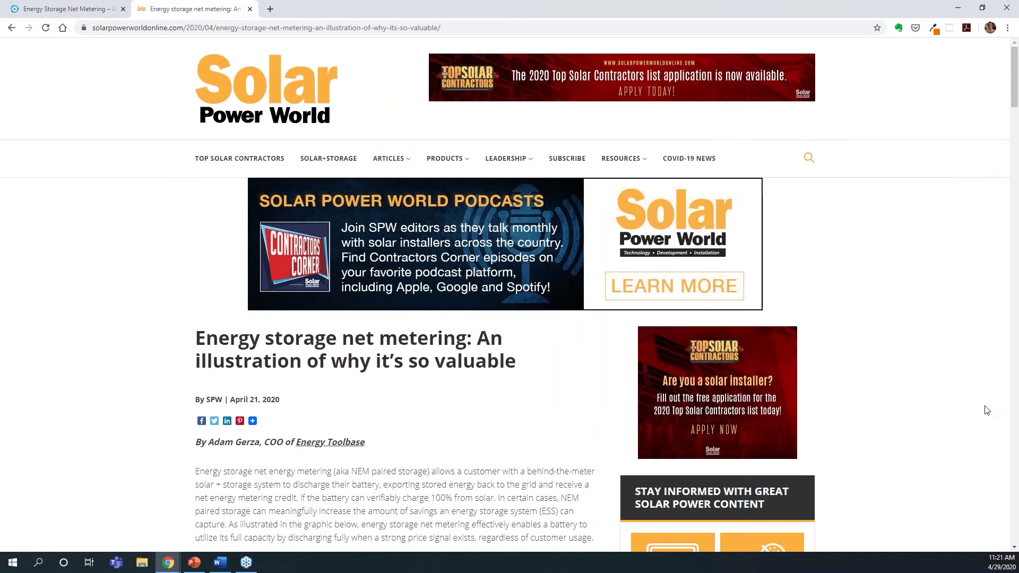
scroll(985, 409, "down", 6)
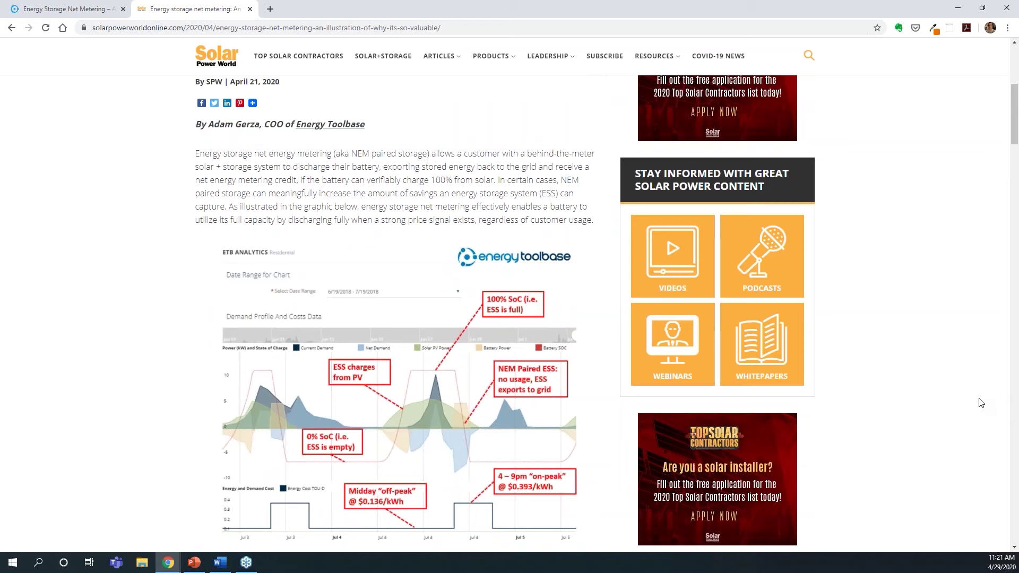
scroll(981, 403, "down", 8)
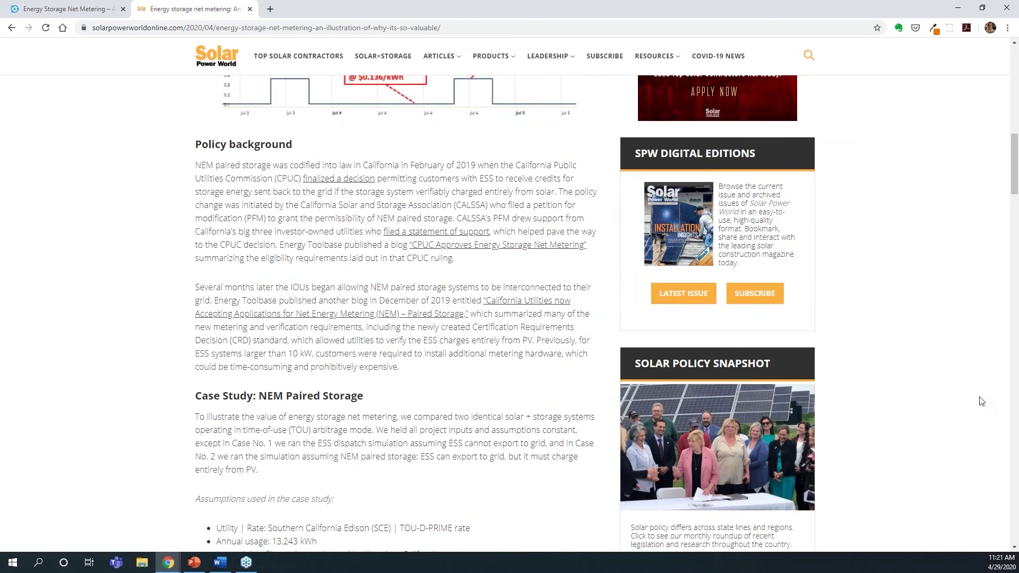
scroll(981, 401, "down", 4)
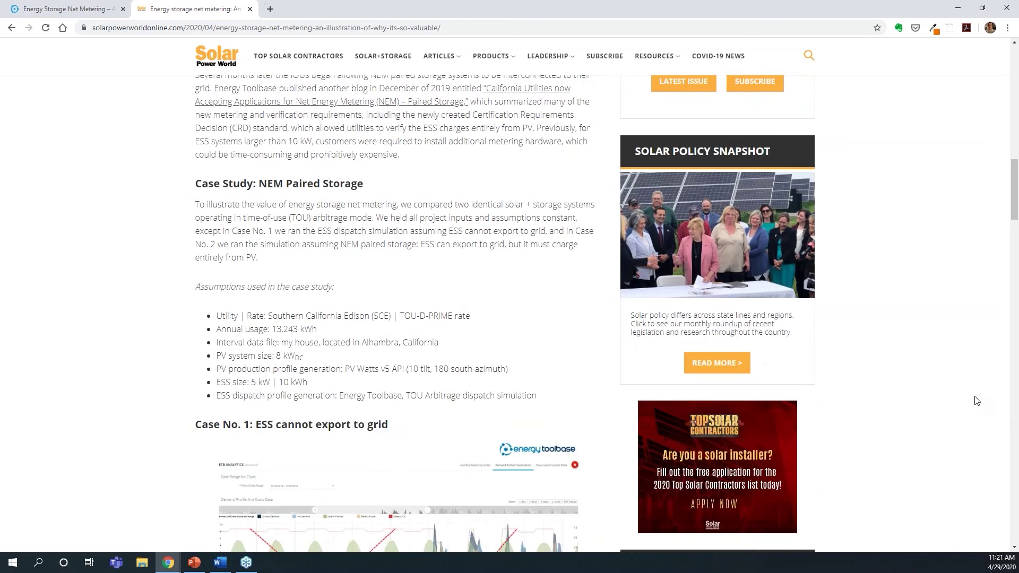
scroll(977, 400, "down", 1)
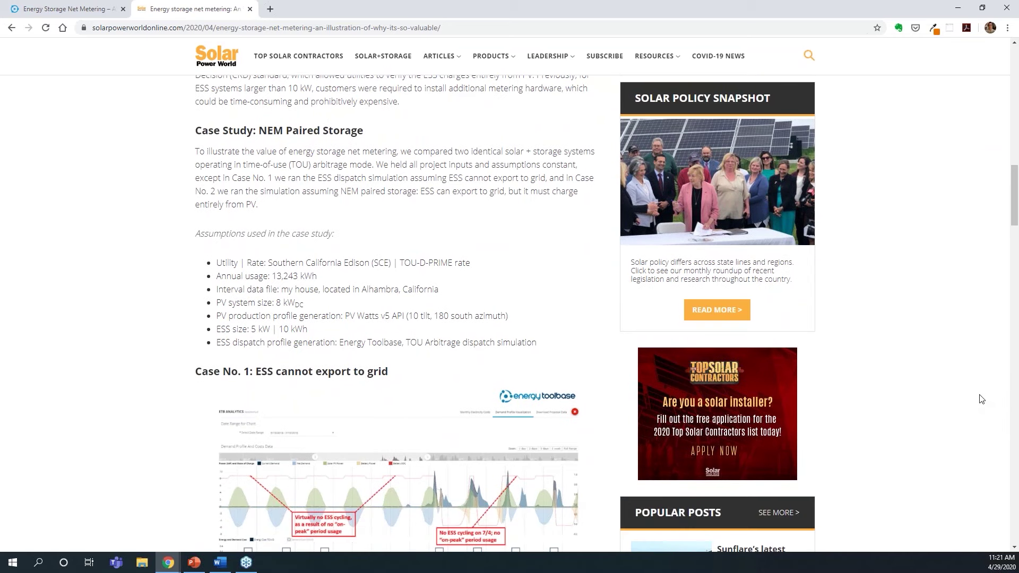
- Switch to the "cannot export to grid" proposal and review its Energy Storage section with the facilities and transactions summaries
left_click(954, 12)
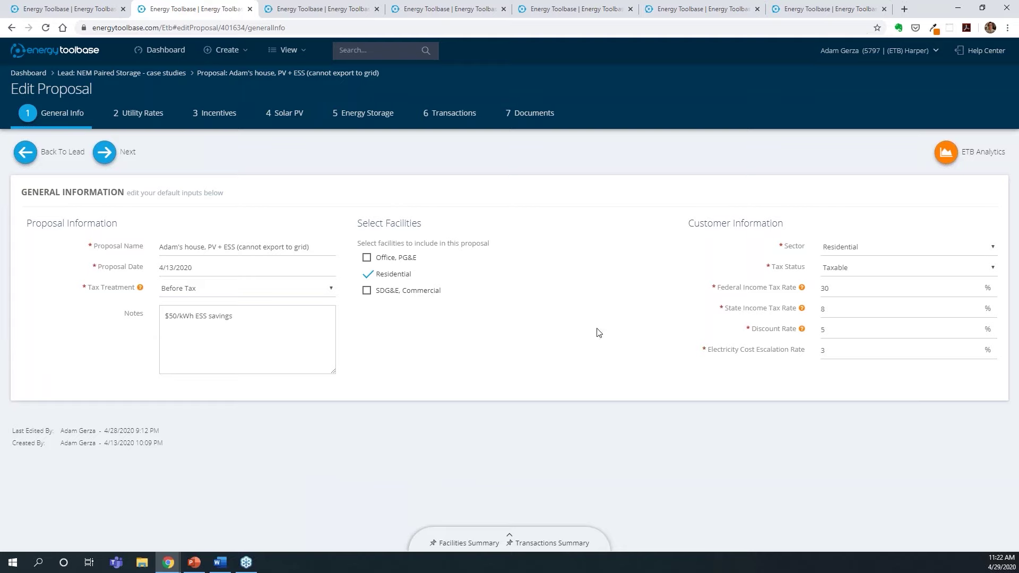
left_click(354, 114)
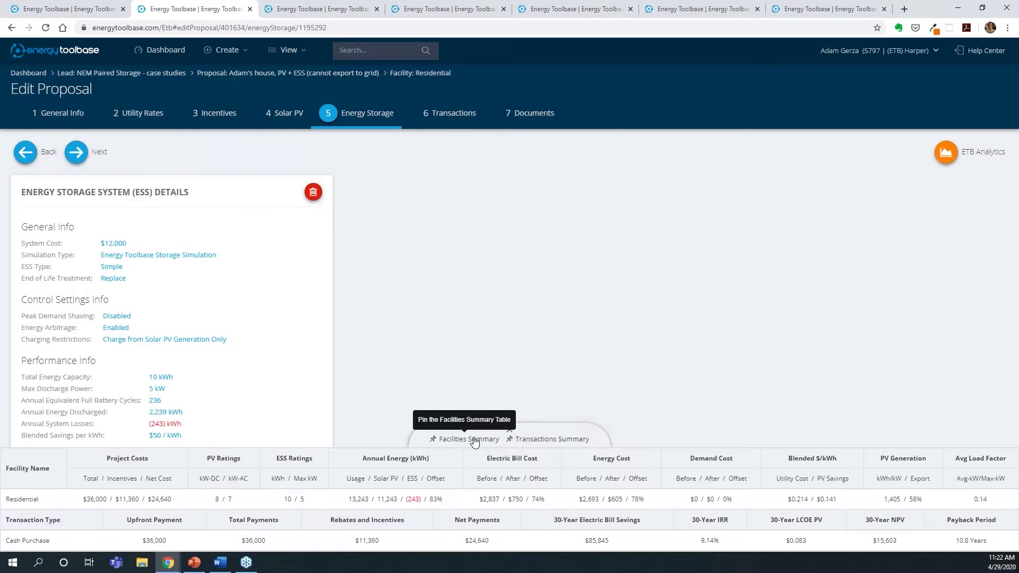
left_click(515, 442)
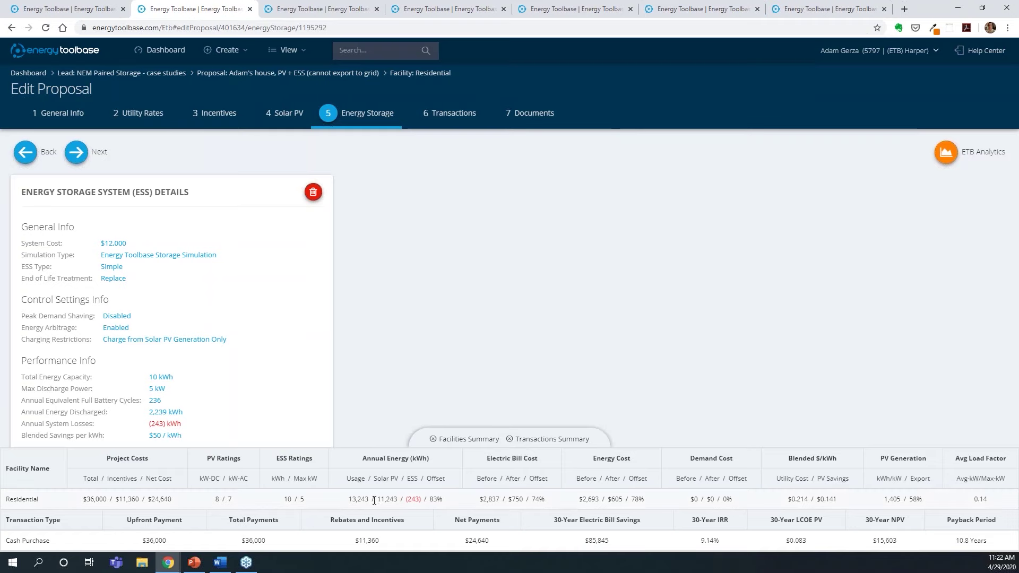
left_click_drag(371, 500, 346, 504)
left_click(317, 486)
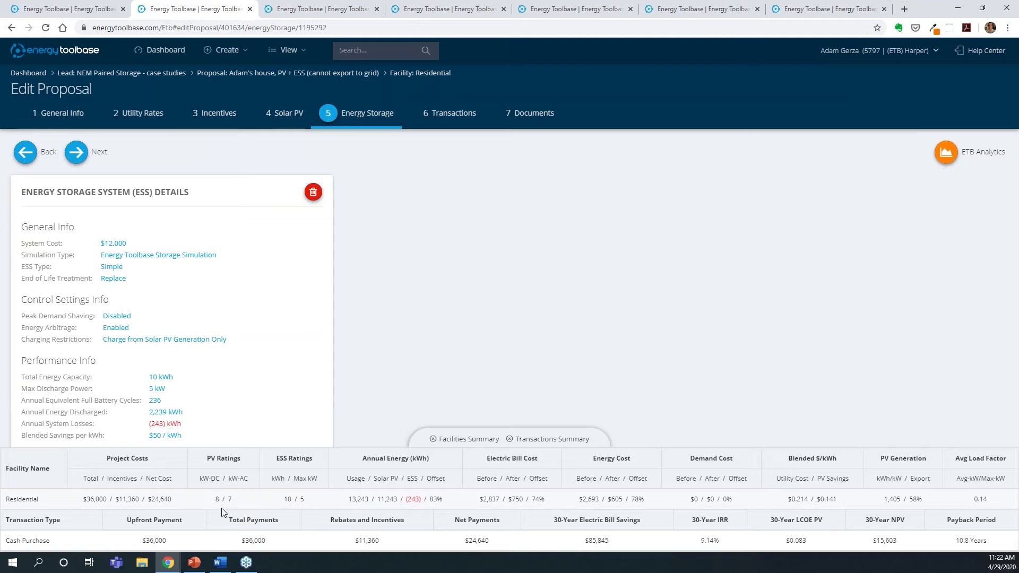
left_click(480, 439)
left_click(531, 439)
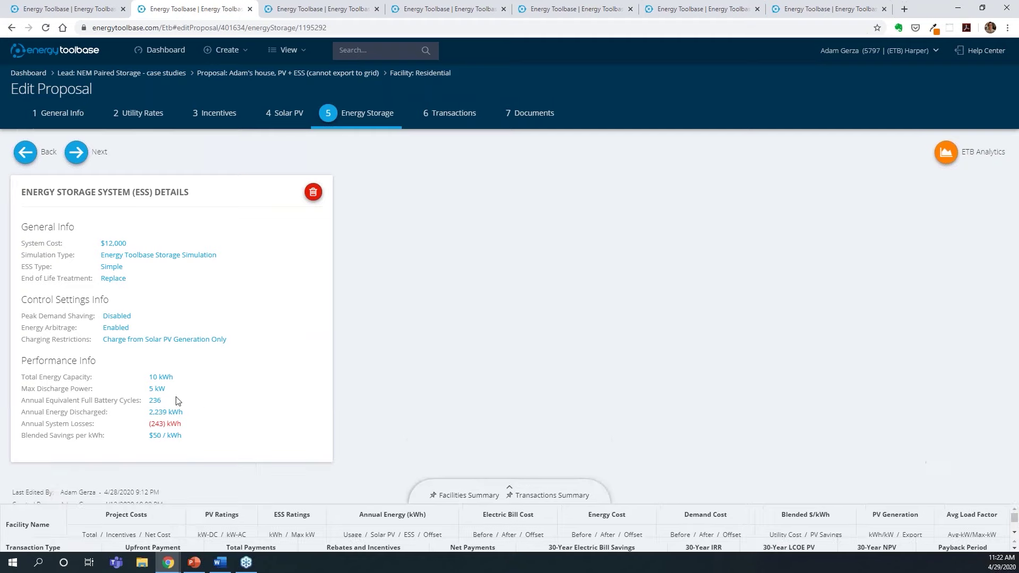
- Review the proposal's ESS details and additional control settings, including the option that lets the ESS export to grid
left_click(156, 389)
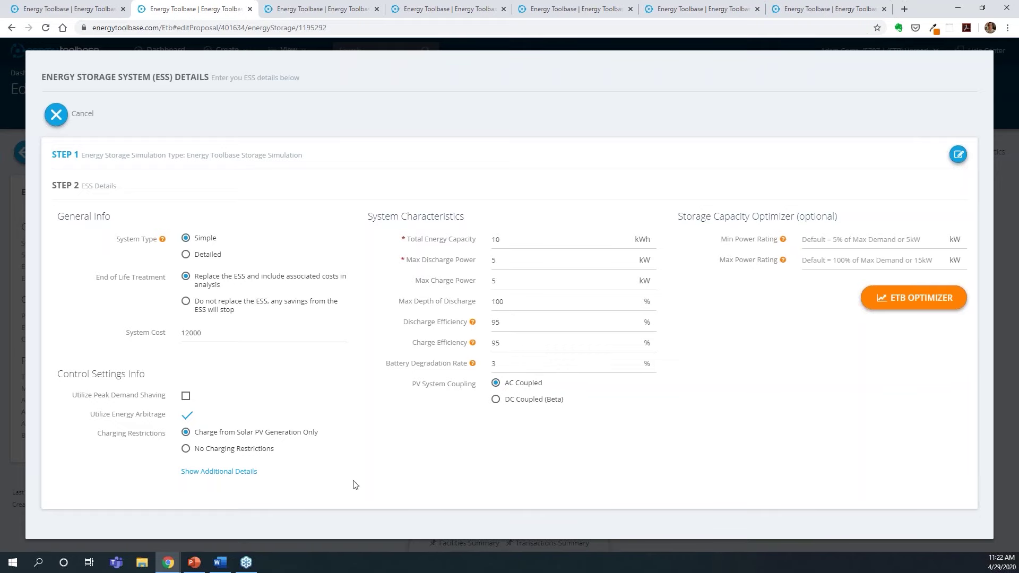
left_click(211, 476)
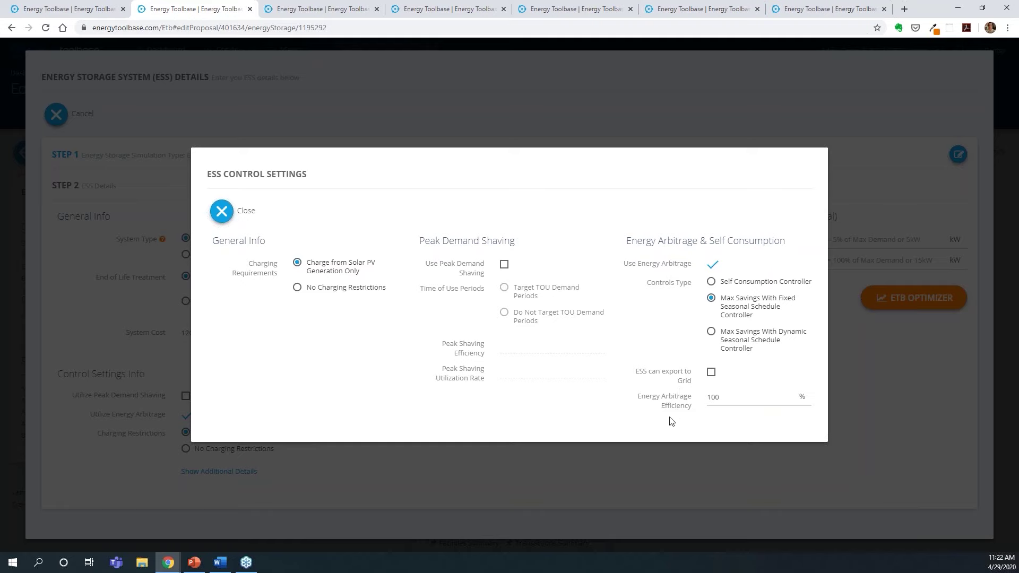
left_click(712, 373)
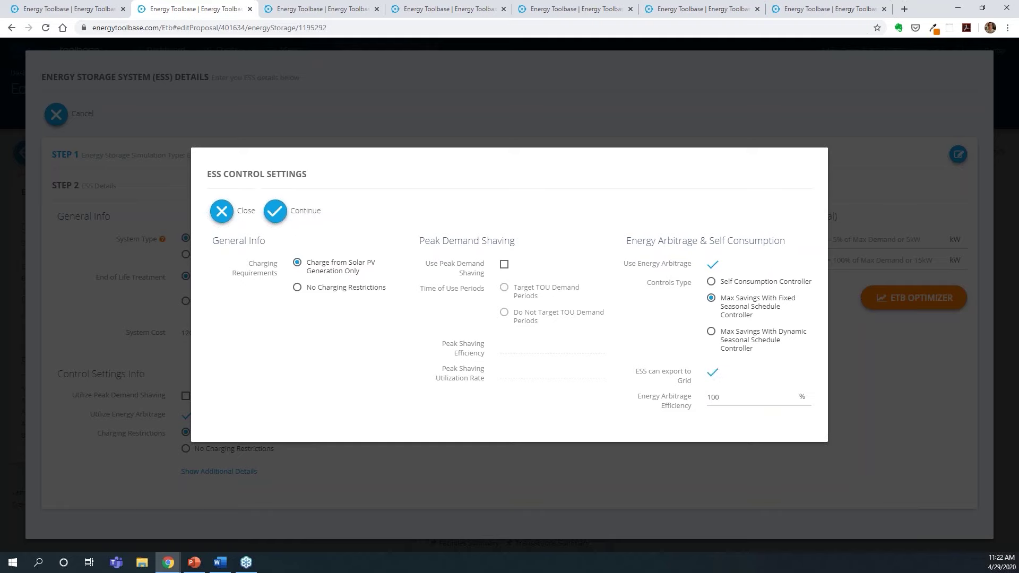
left_click(711, 372)
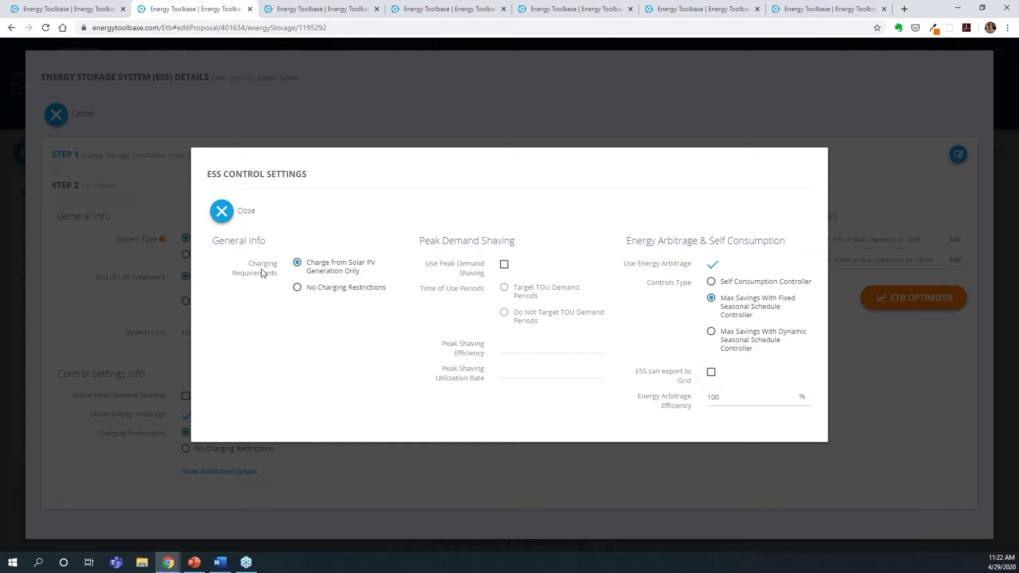
left_click(230, 219)
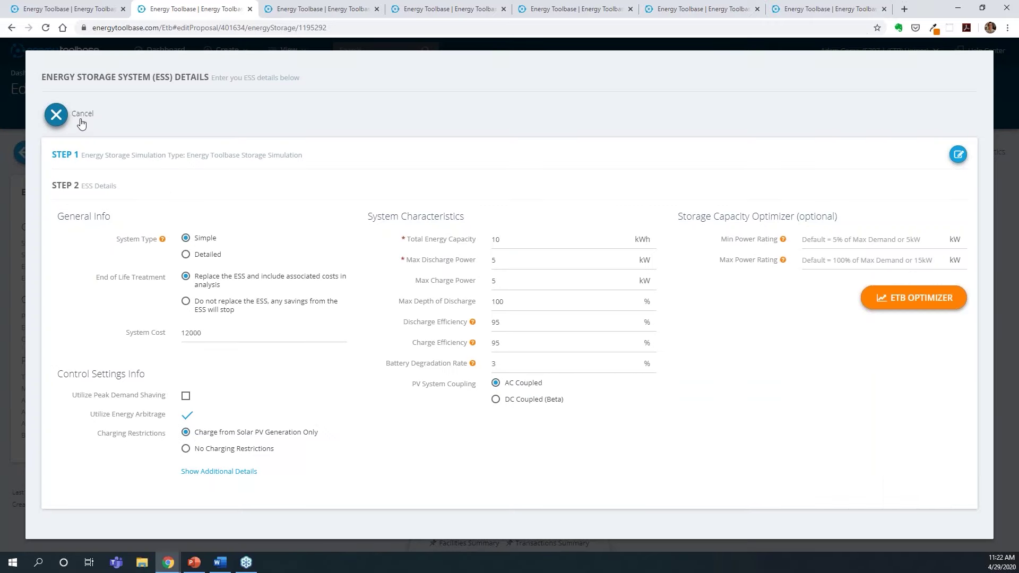
left_click(56, 113)
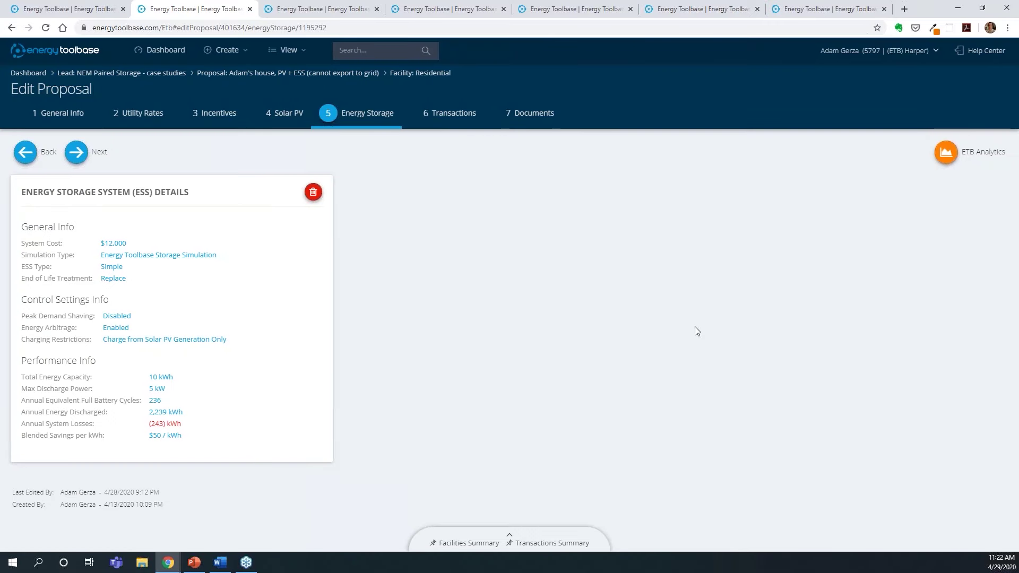
- Open the ETB Analytics demand profile and hide Net Demand, Solar PV Power, Battery Power, Battery SOC and Demand Cost TOU-D
left_click(981, 159)
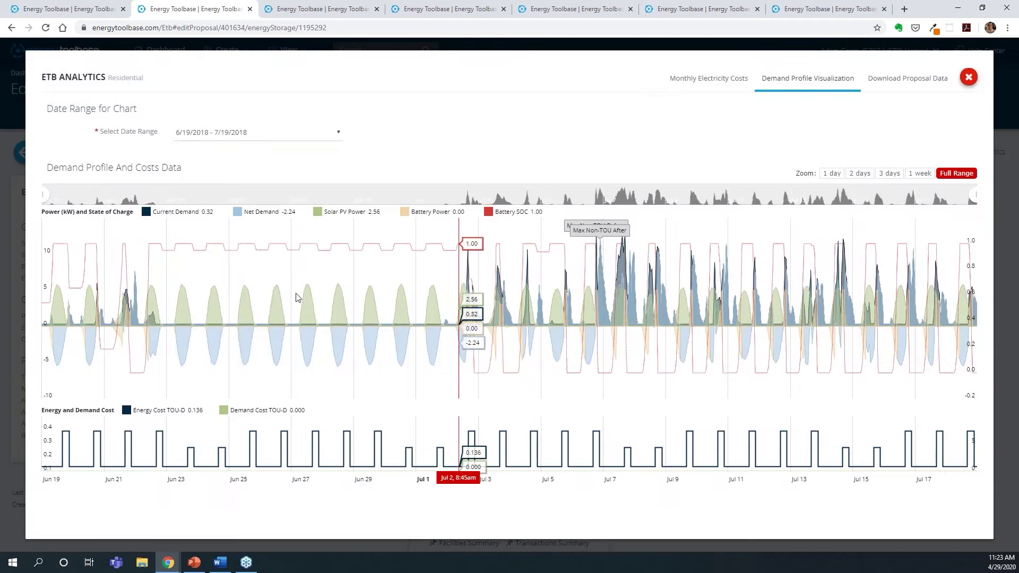
left_click(261, 211)
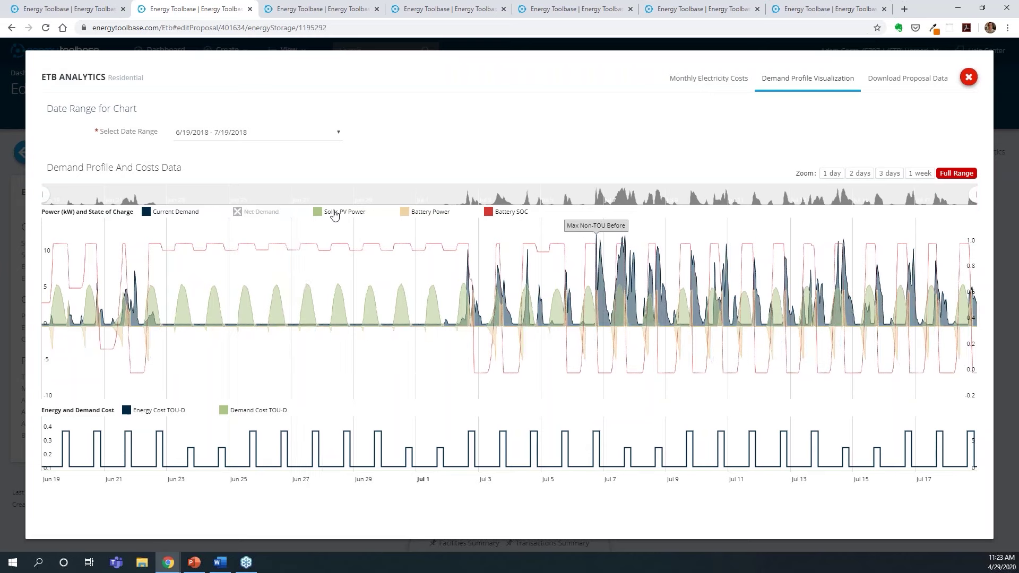
left_click(355, 212)
left_click(431, 212)
left_click(510, 212)
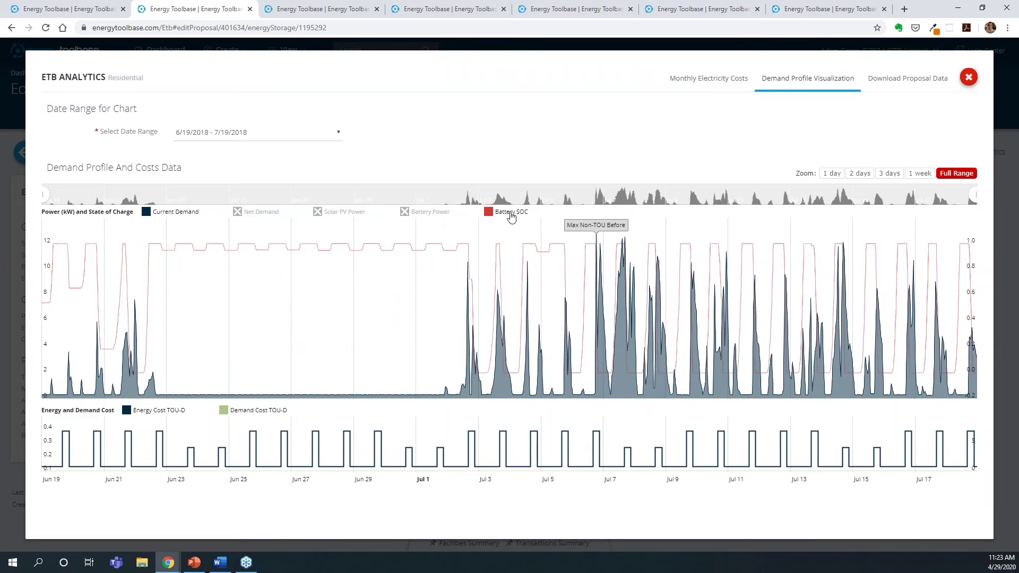
left_click(260, 412)
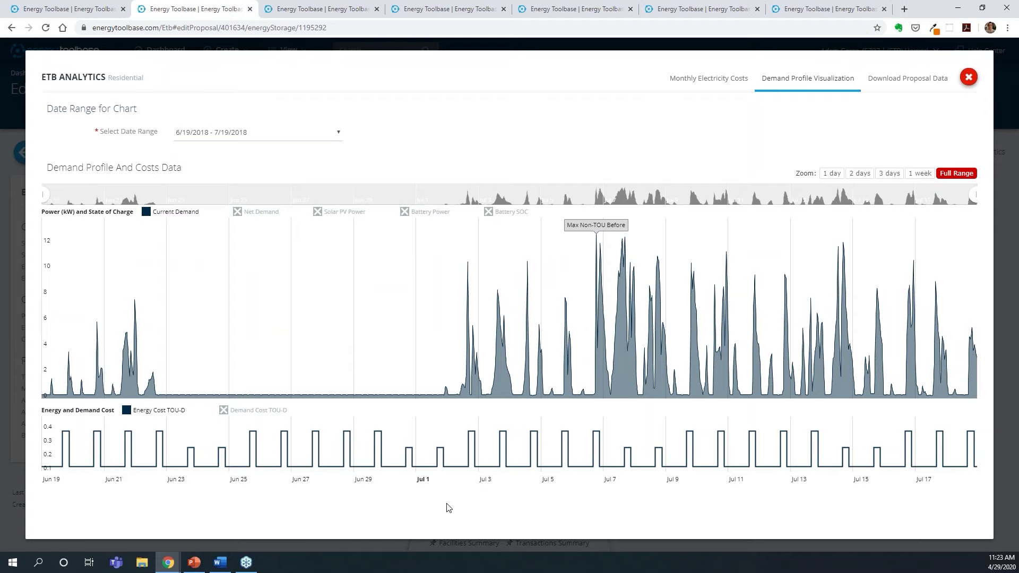
left_click(257, 133)
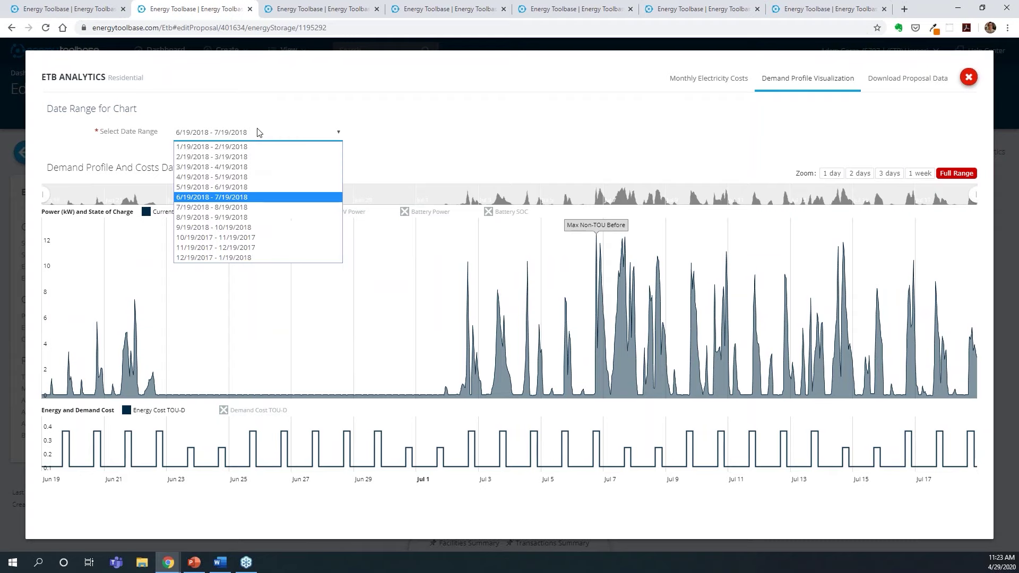
left_click(255, 132)
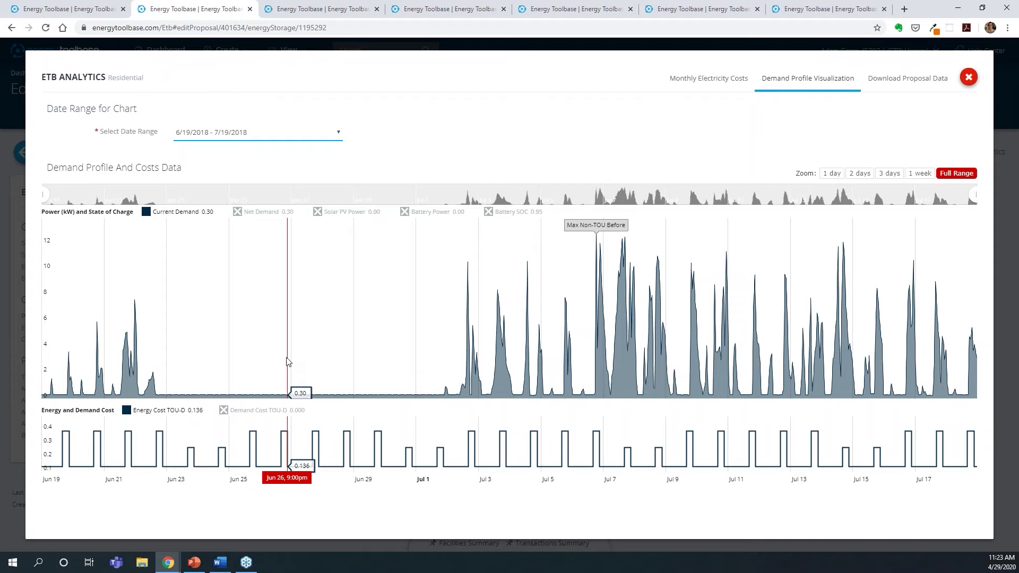
- Show Solar PV Power, Battery Power, Battery SOC and Net Demand on the demand profile chart again
left_click(334, 214)
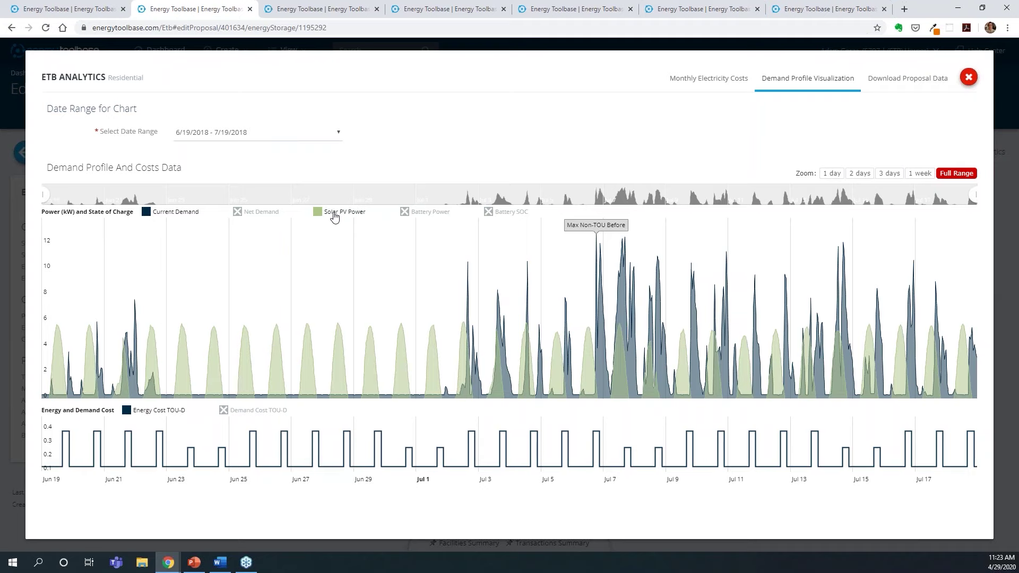
left_click(407, 214)
left_click(487, 213)
left_click(254, 213)
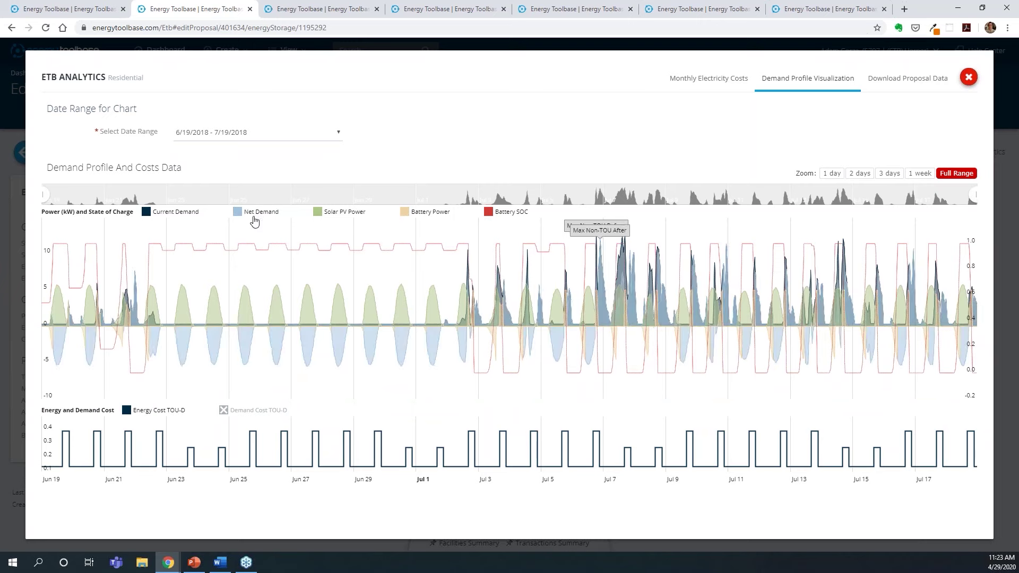
- Examine battery cycling during the low-usage days on the demand profile, zooming to about June 24–30 and then June 22–July 2
left_click_drag(423, 340, 198, 384)
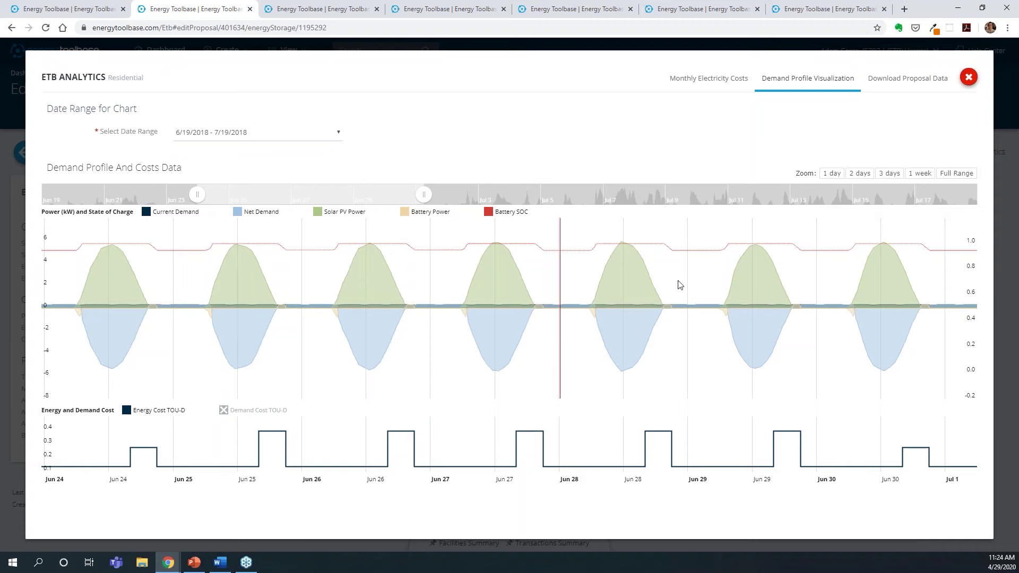
left_click(958, 174)
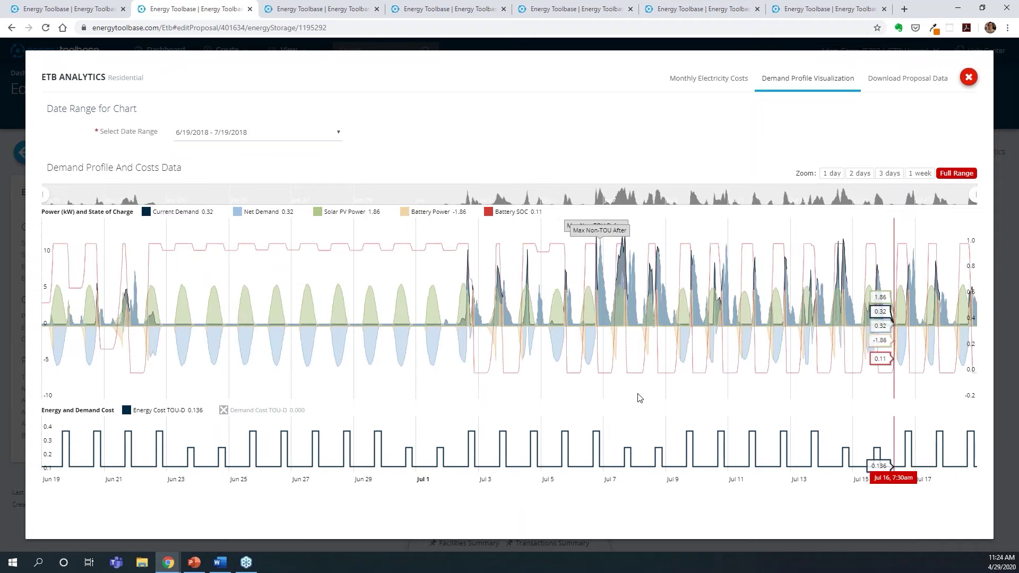
left_click_drag(202, 352, 127, 342)
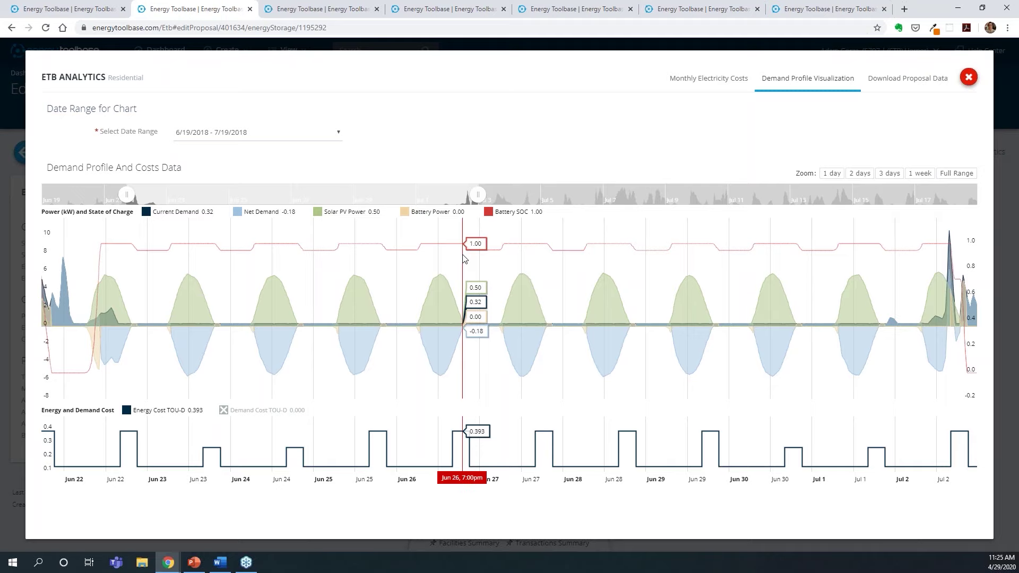
- Examine the next case-study proposal's demand profile for about June 25–30, and restore its full date range
left_click(321, 11)
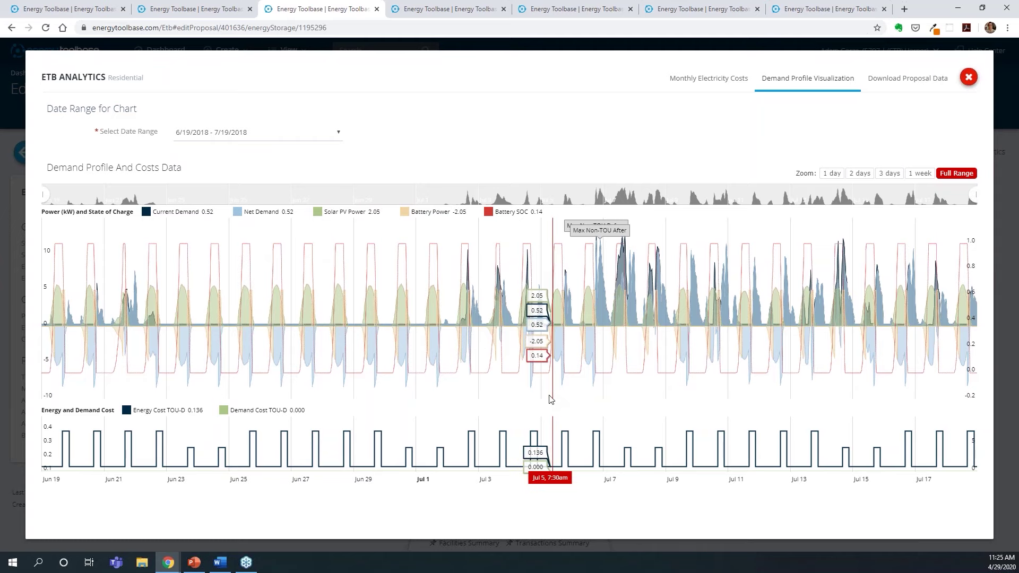
left_click_drag(400, 398, 218, 392)
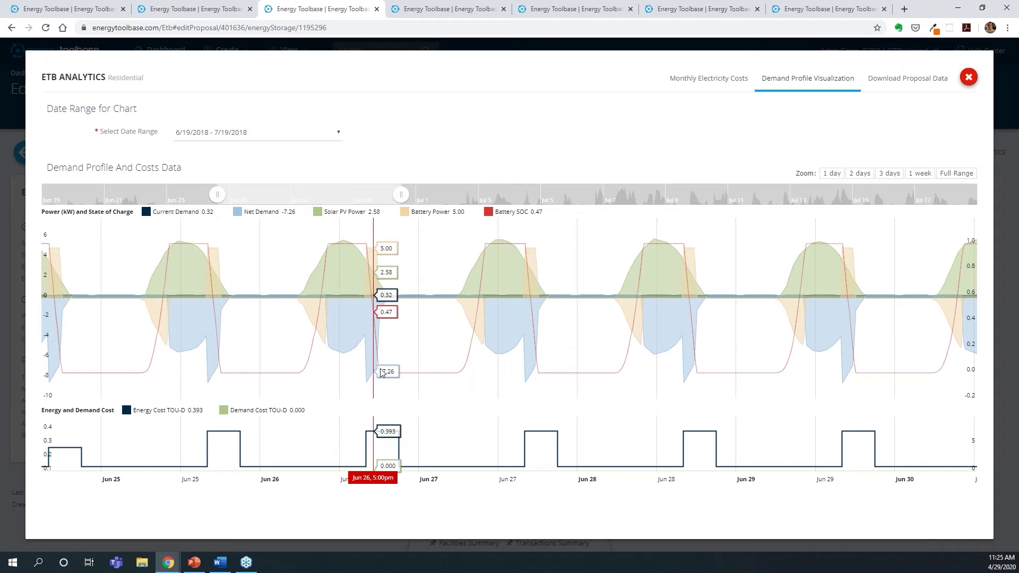
left_click(948, 176)
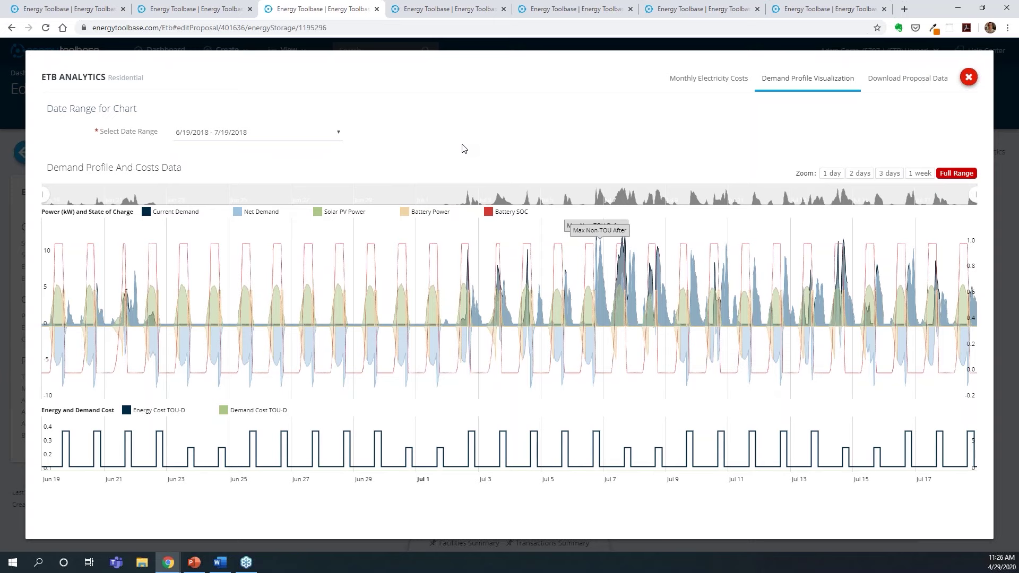
- Return to the "cannot export to grid" proposal's demand profile and narrow the chart to June 19–20
left_click(206, 14)
left_click(957, 174)
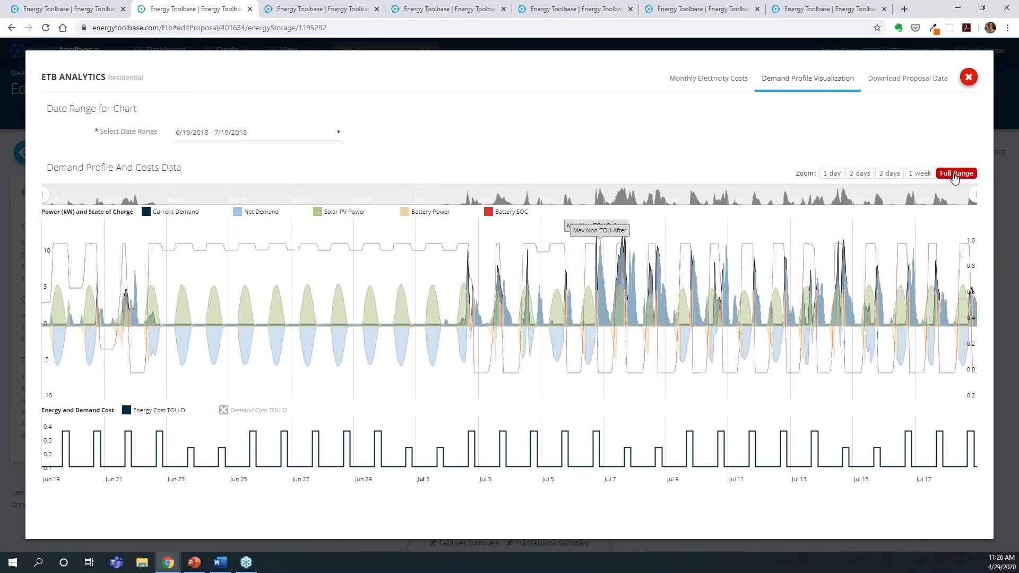
left_click_drag(103, 289, 39, 291)
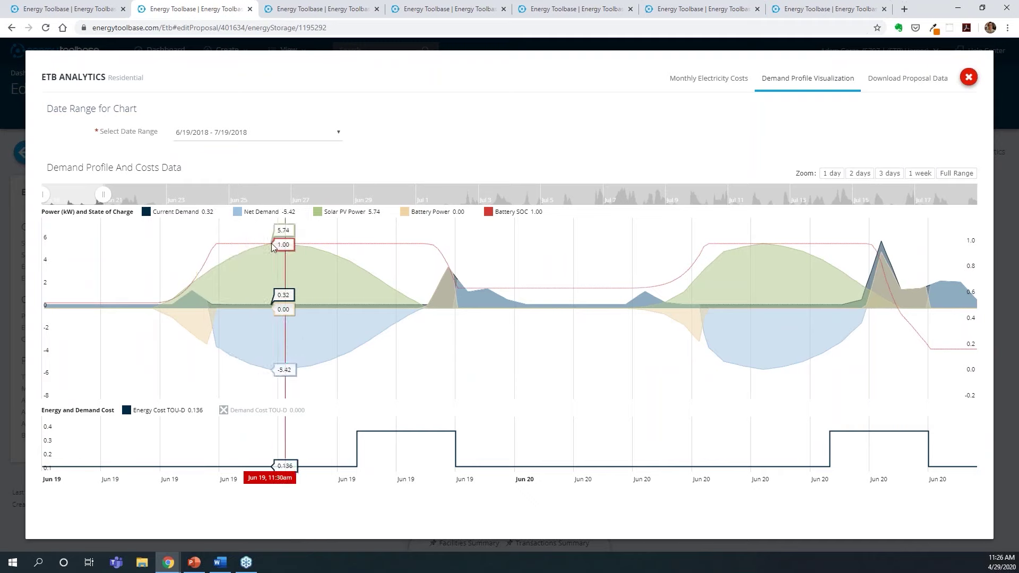
- Hide Net Demand, Solar PV Power, Battery Power and Battery SOC so only Current Demand is plotted for June 19–20
left_click(261, 211)
left_click(344, 212)
left_click(434, 213)
left_click(513, 213)
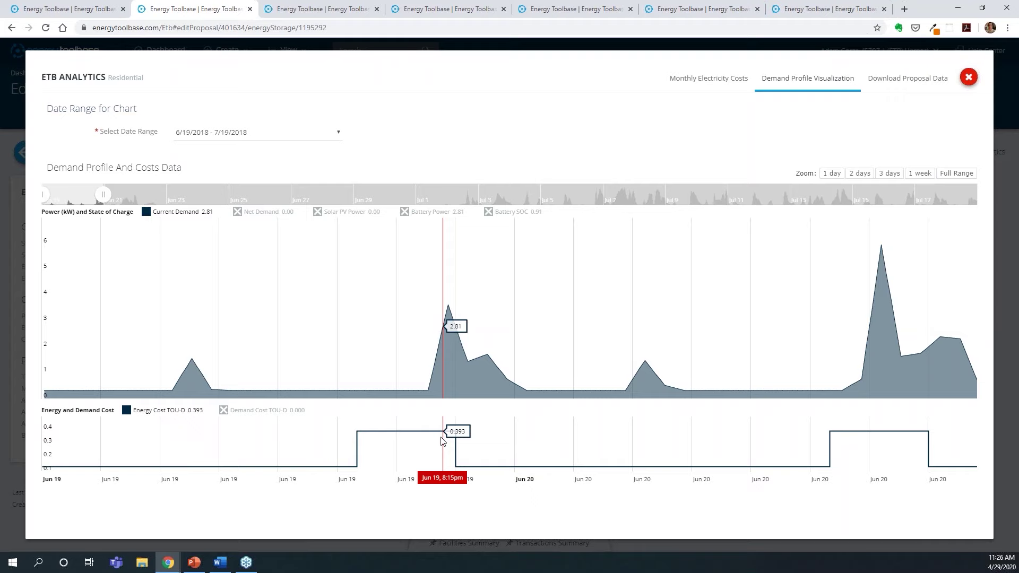
- Show Solar PV Power, Battery Power, Battery SOC and Net Demand again on the June 19–20 demand chart
left_click(344, 212)
left_click(431, 215)
left_click(489, 214)
left_click(254, 215)
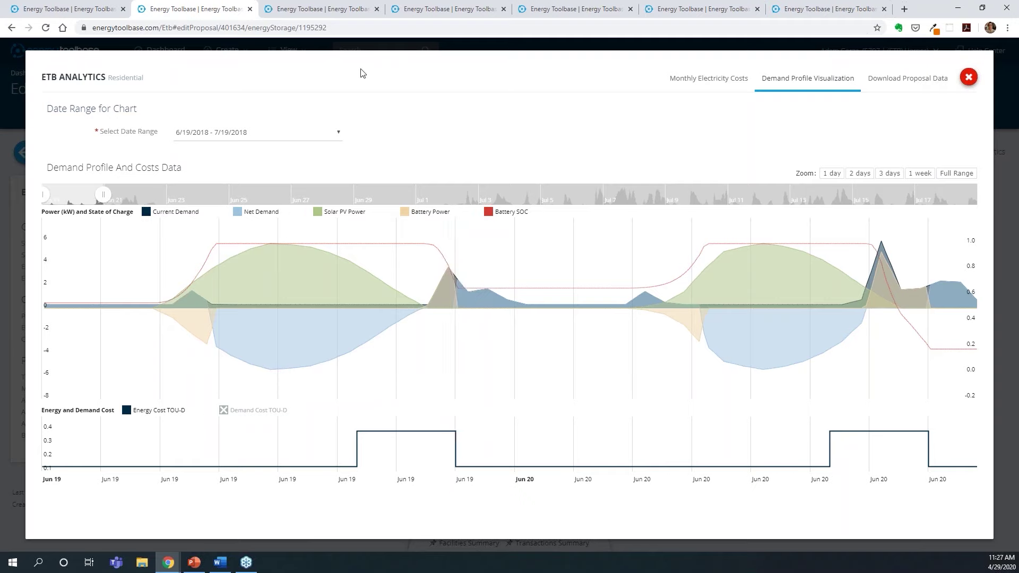
- Examine the next residential proposal's demand profile for about June 19–20, and switch to the PowerPoint presentation
left_click(338, 6)
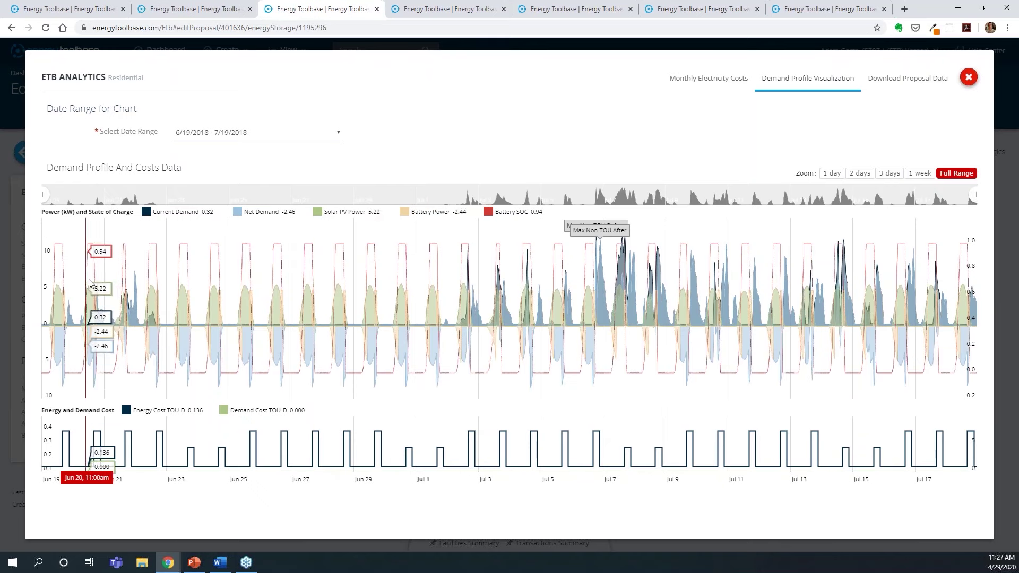
left_click_drag(63, 284, 53, 287)
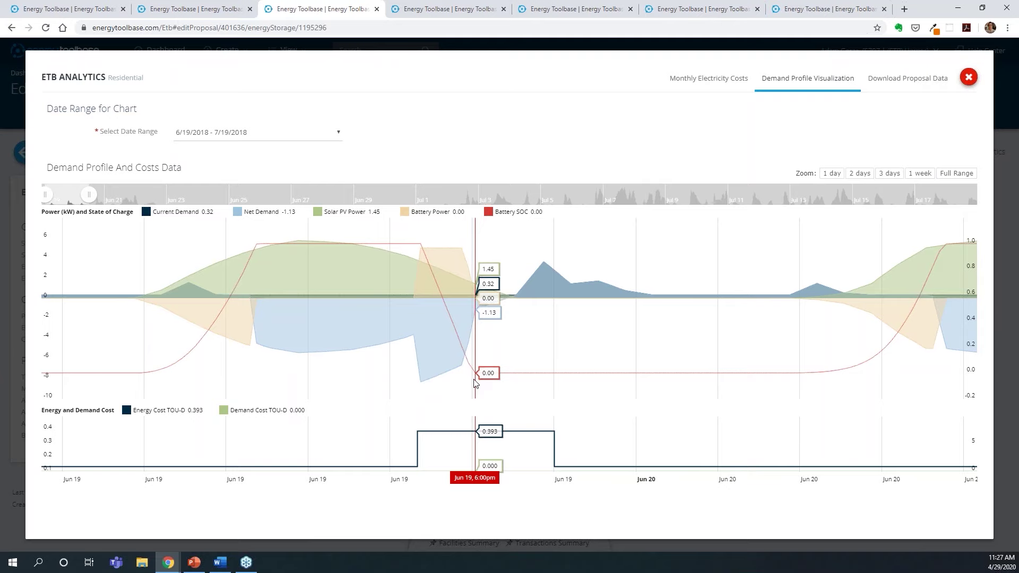
key("alt+Tab")
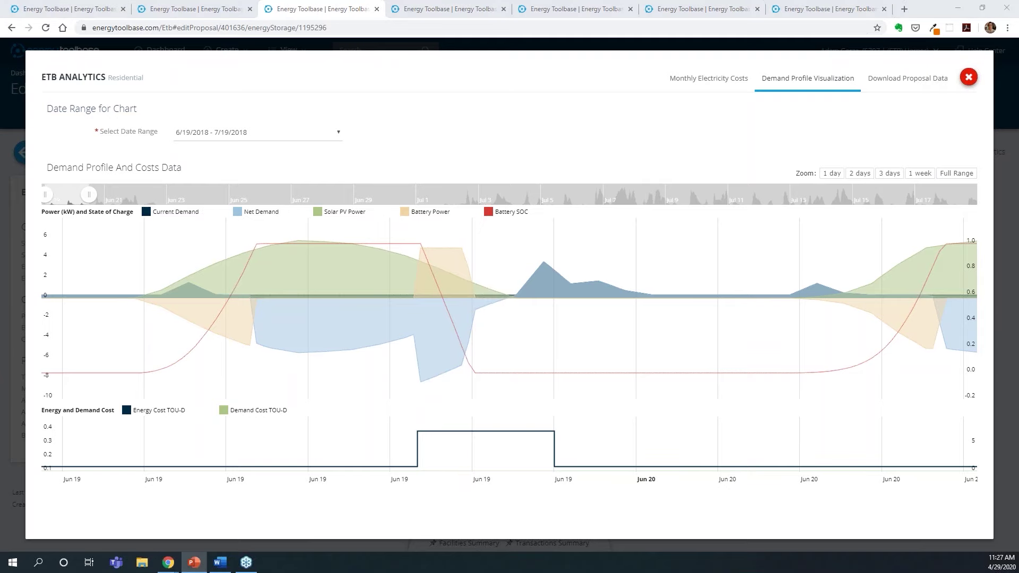
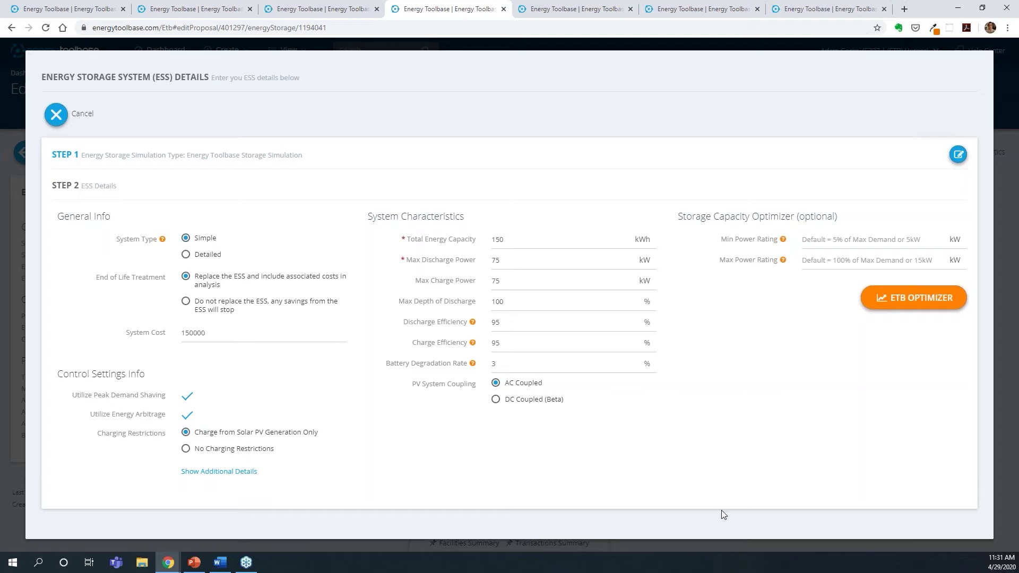
- Review the additional ESS control settings, including the grid export option, and exit the storage system details without changes
left_click(223, 476)
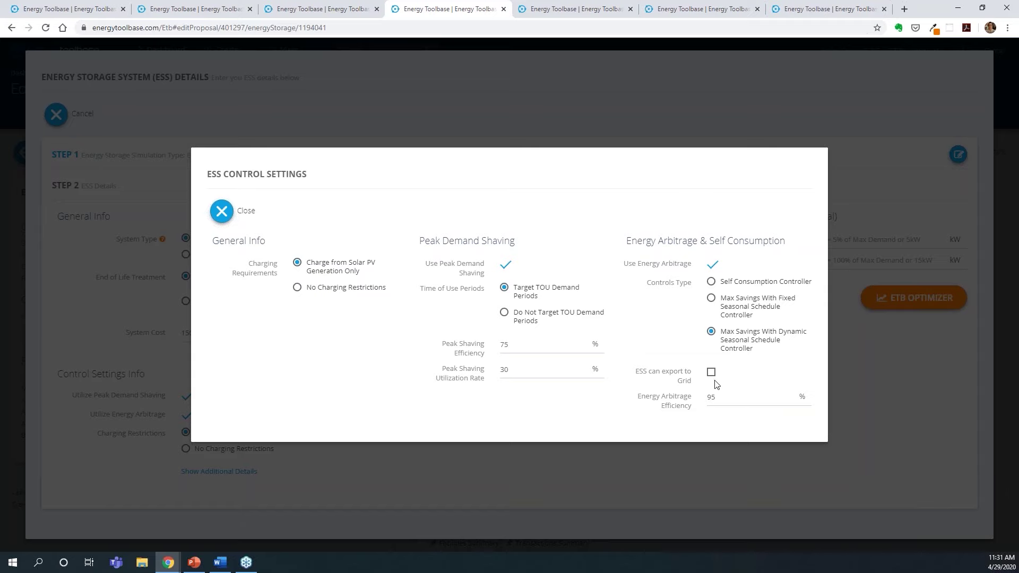
left_click(221, 211)
left_click(53, 116)
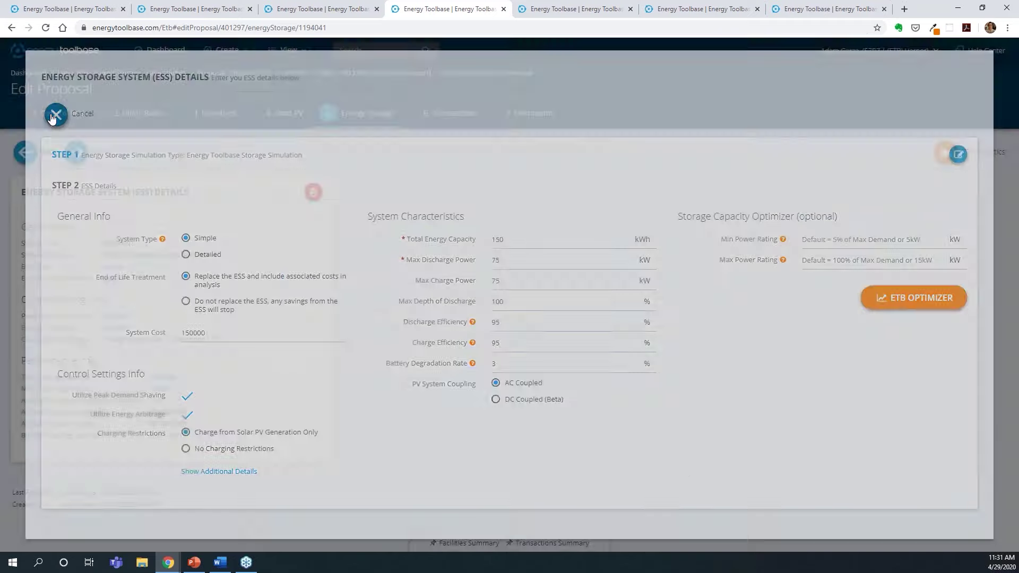
- Open this proposal's demand profile and show only Current Demand with the GS-2-TOU (Option: E) energy cost
left_click(946, 152)
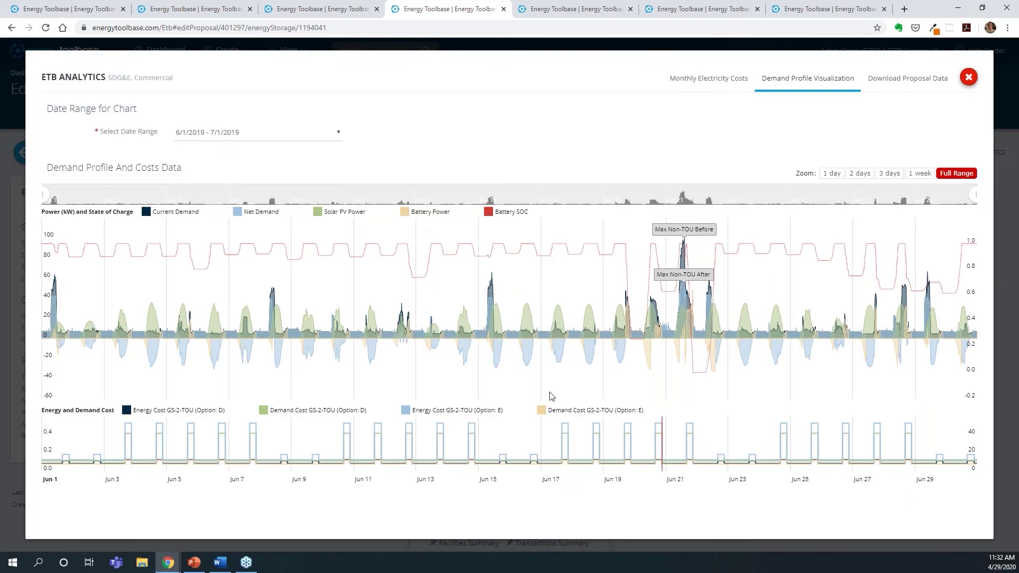
left_click(260, 212)
left_click(335, 212)
left_click(434, 214)
left_click(508, 212)
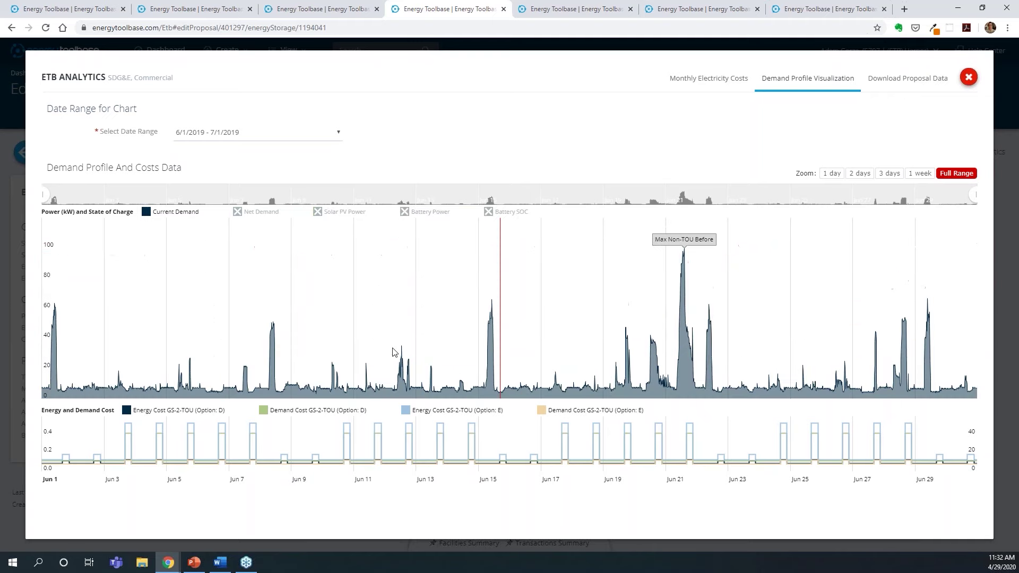
left_click(271, 412)
left_click(570, 411)
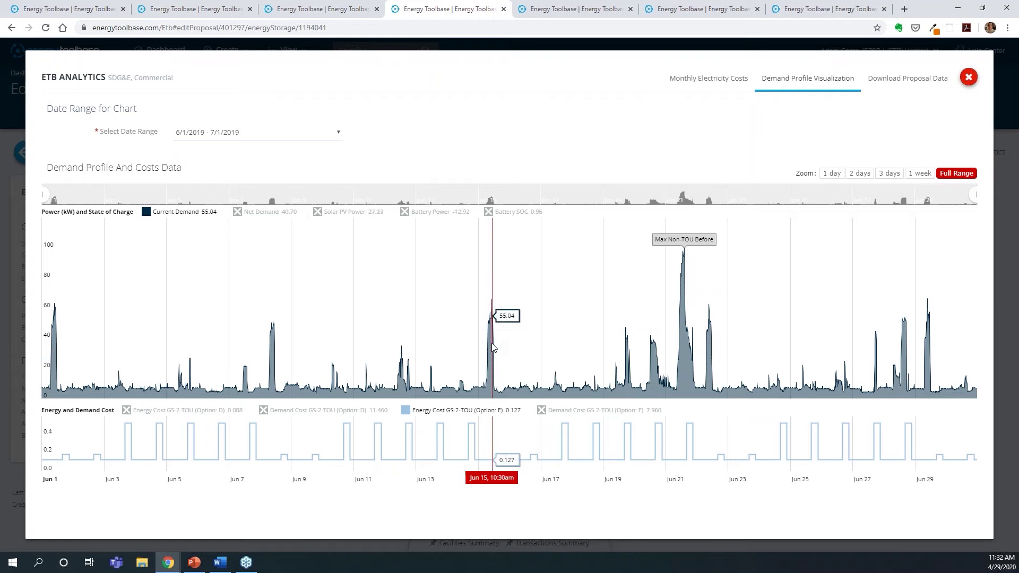
- Examine Current Demand for about June 18–24, and display Solar PV Power, Battery Power, Battery SOC and Net Demand over the full range
left_click_drag(778, 352, 565, 318)
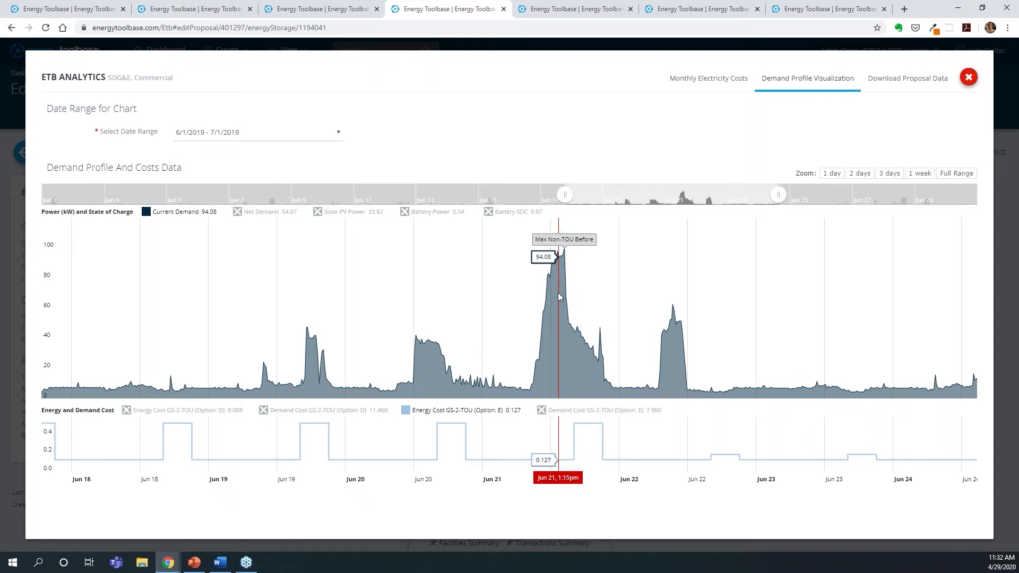
left_click(953, 175)
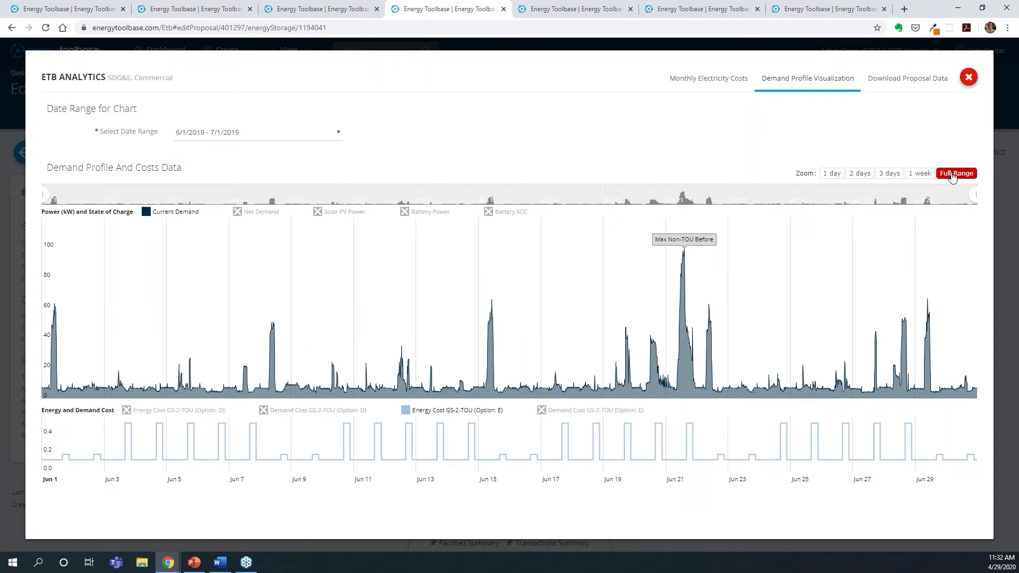
left_click(342, 213)
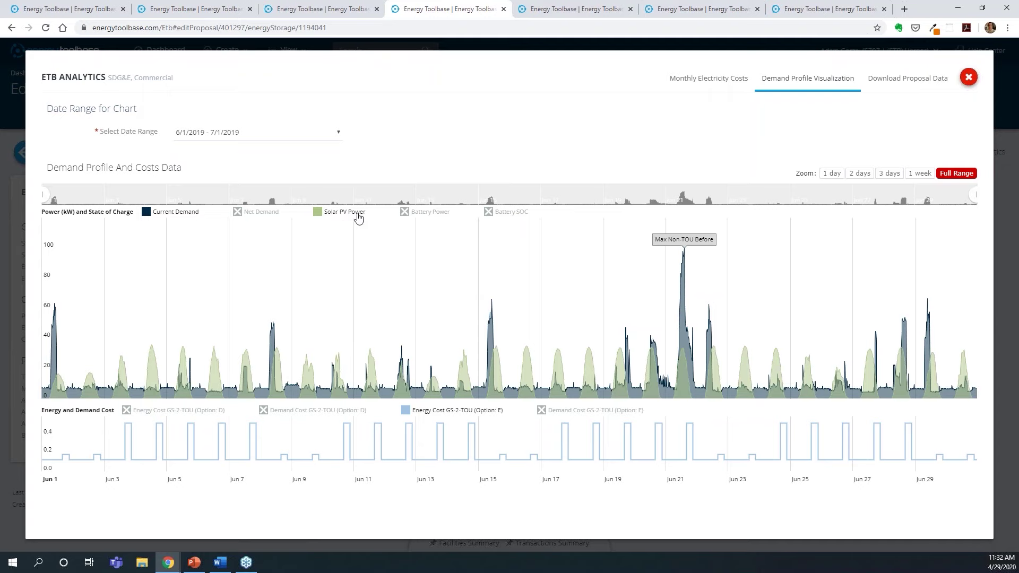
left_click(439, 213)
left_click(506, 215)
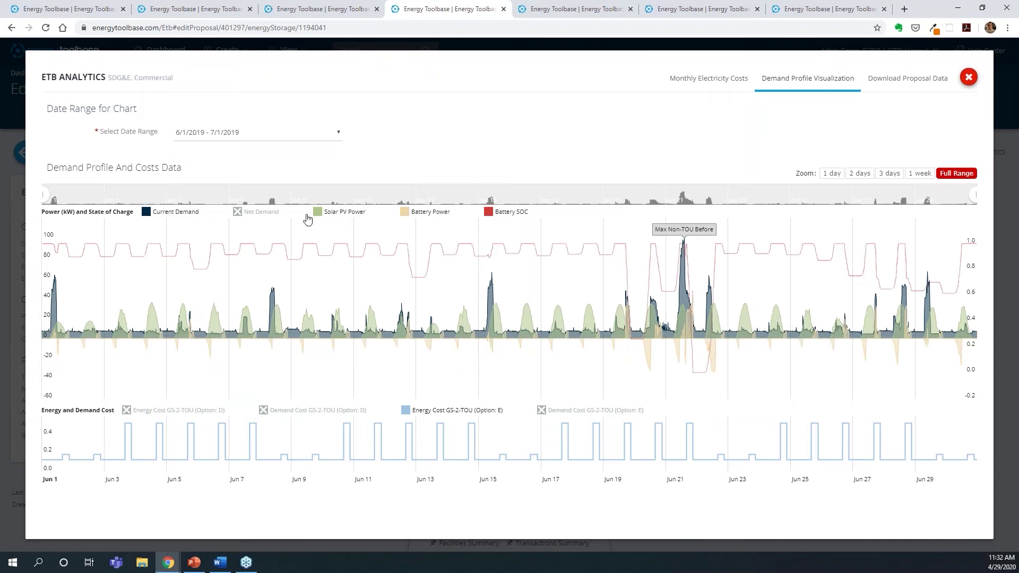
left_click(260, 215)
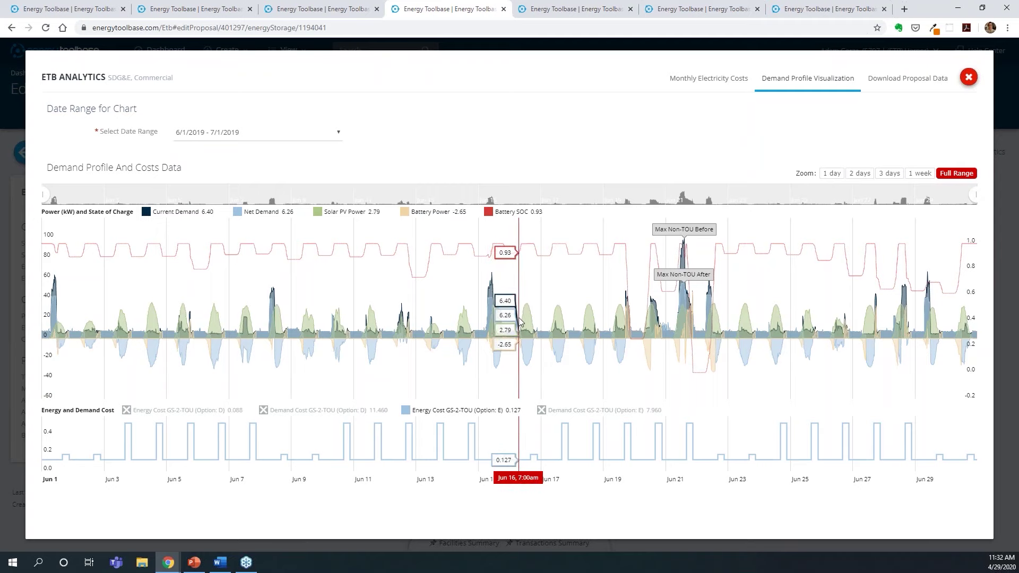
- Examine battery cycling for about June 9–16, June 11–13 and June 4–13, and restore the chart's full date range
left_click_drag(519, 329, 281, 342)
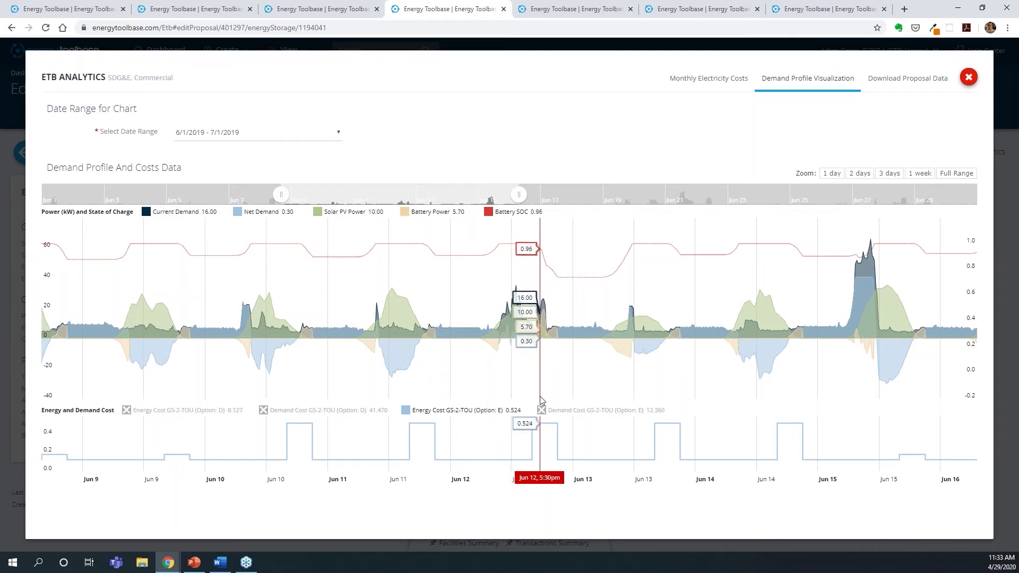
left_click_drag(610, 336, 457, 339)
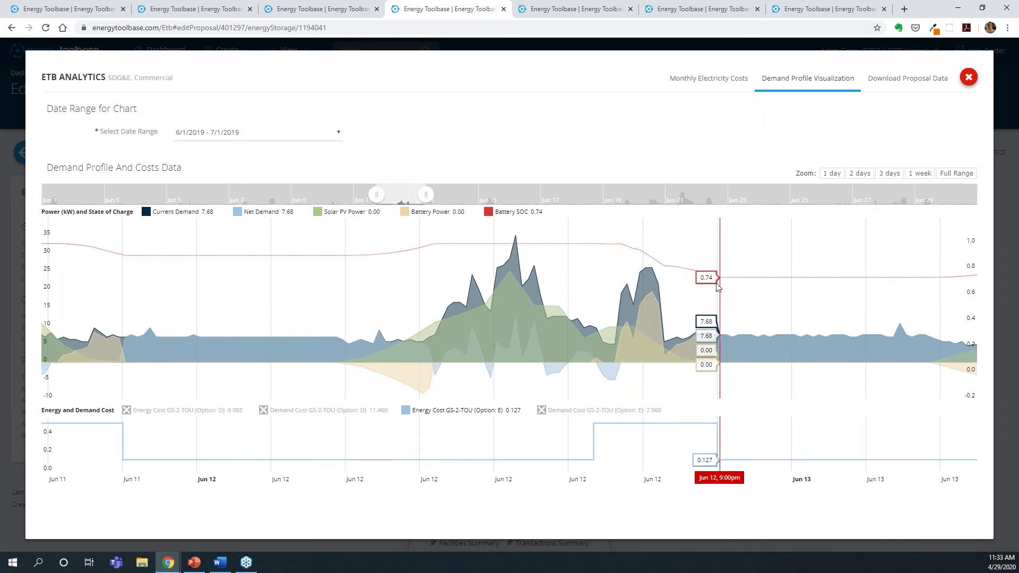
left_click_drag(376, 197, 131, 195)
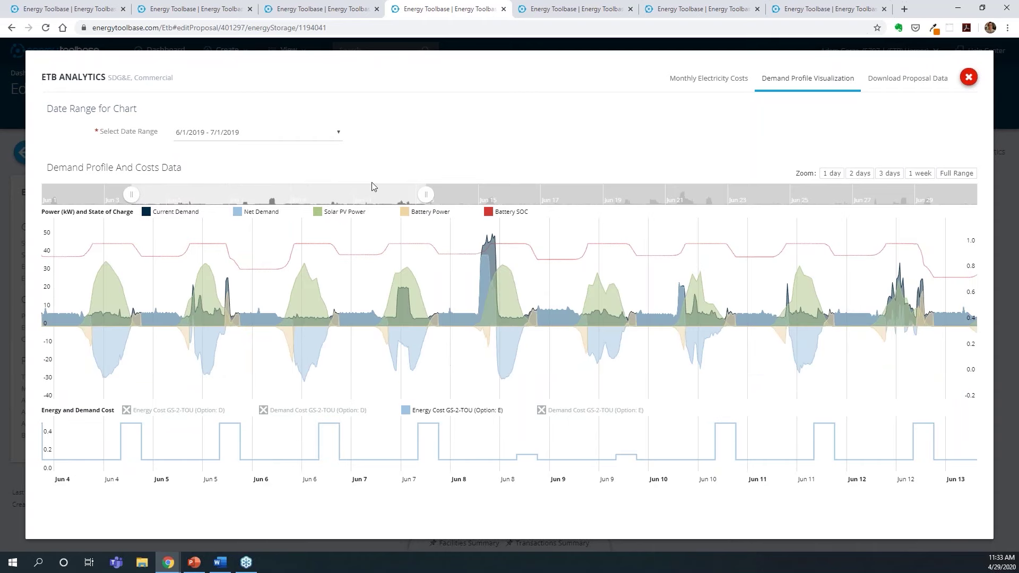
left_click(945, 176)
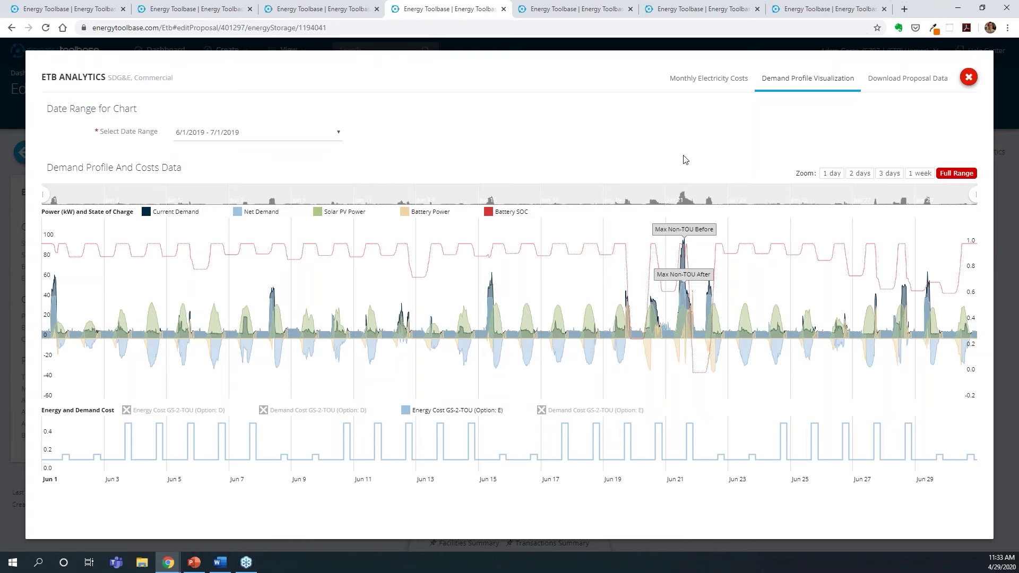
- Open the Church NEM Paired Storage proposal's demand profile and keep only the GS-2-TOU (Option: E) energy cost in the cost chart
left_click(556, 10)
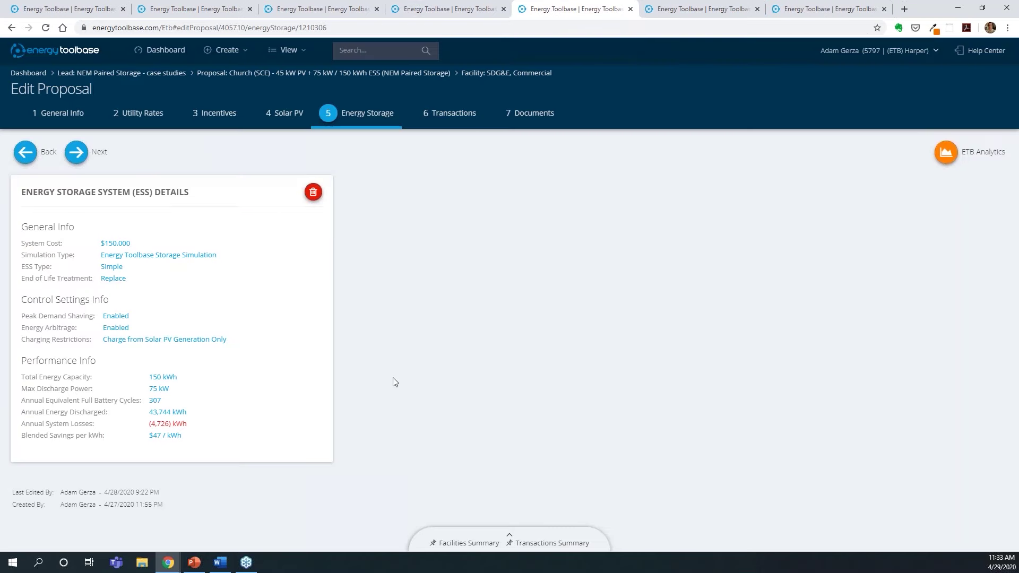
left_click(970, 160)
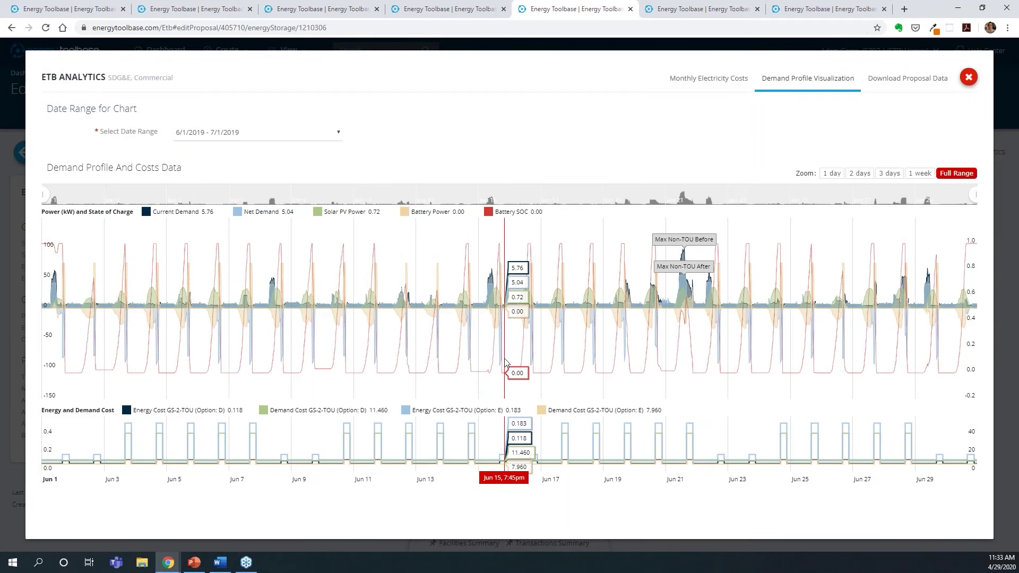
left_click(169, 411)
left_click(329, 411)
left_click(593, 414)
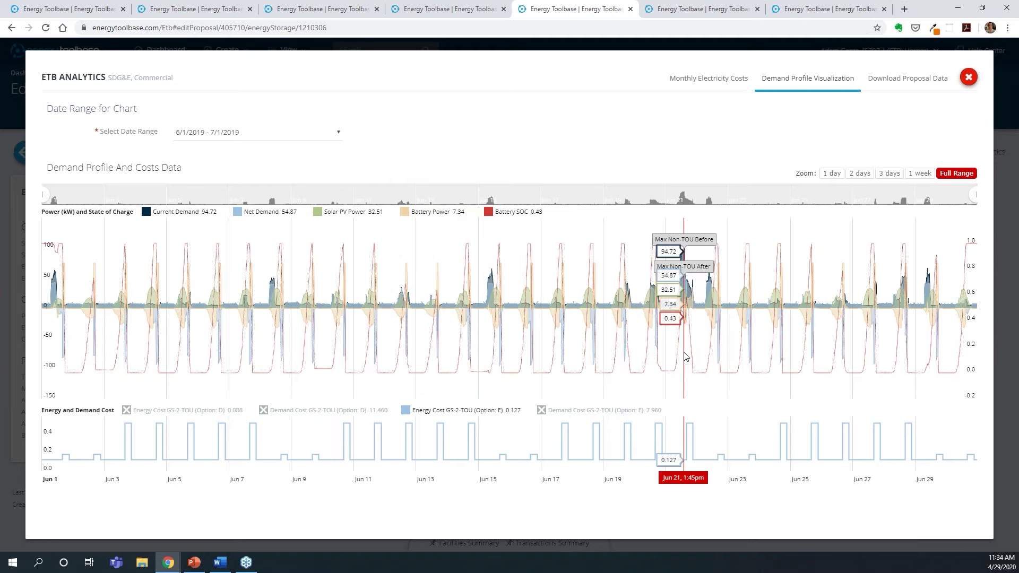
- Examine the church battery's grid-export cycling for about June 10–15 and June 2–15, and switch back to the PowerPoint presentation
left_click_drag(490, 386, 316, 383)
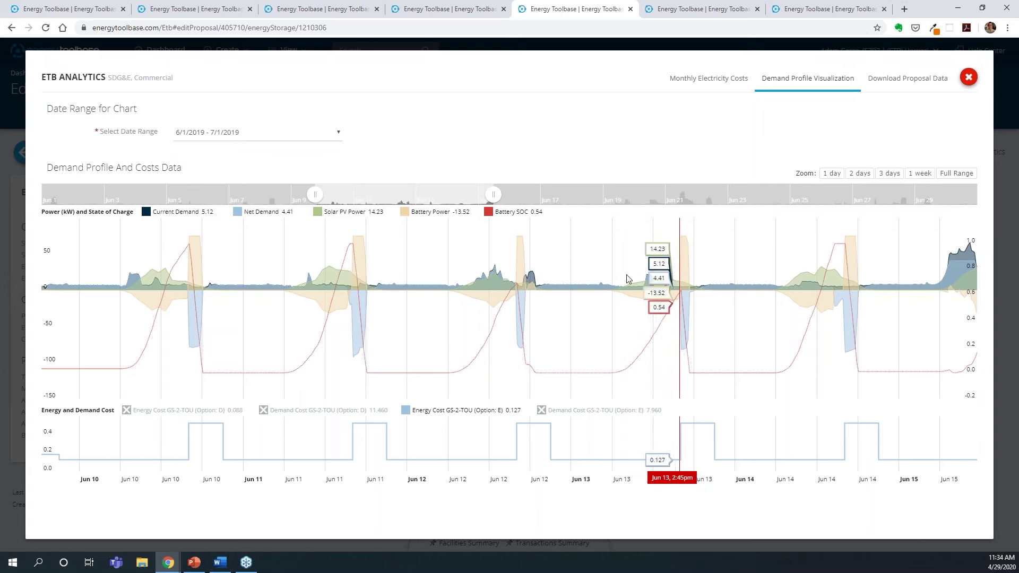
left_click_drag(315, 194, 91, 186)
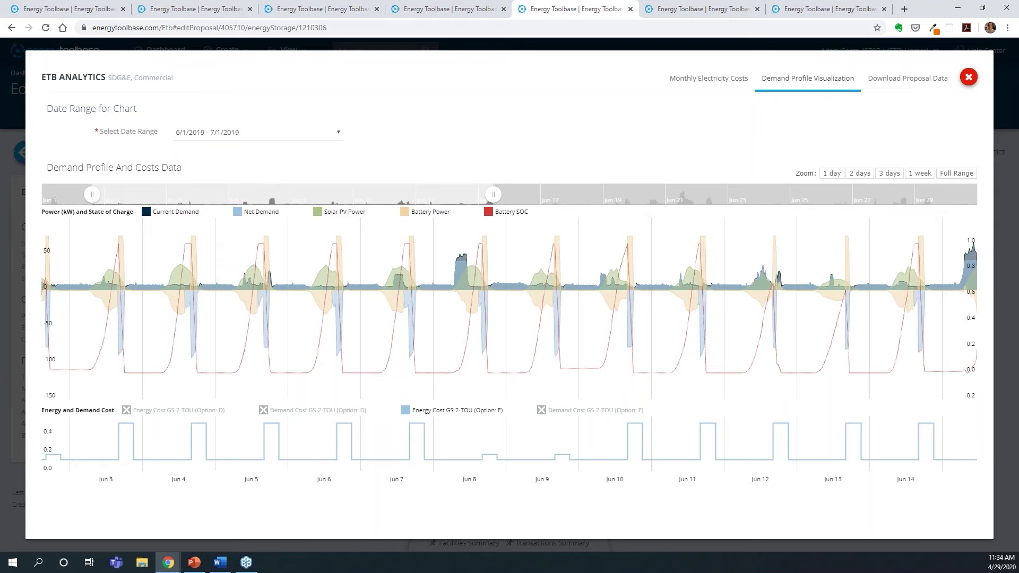
key("alt+Tab")
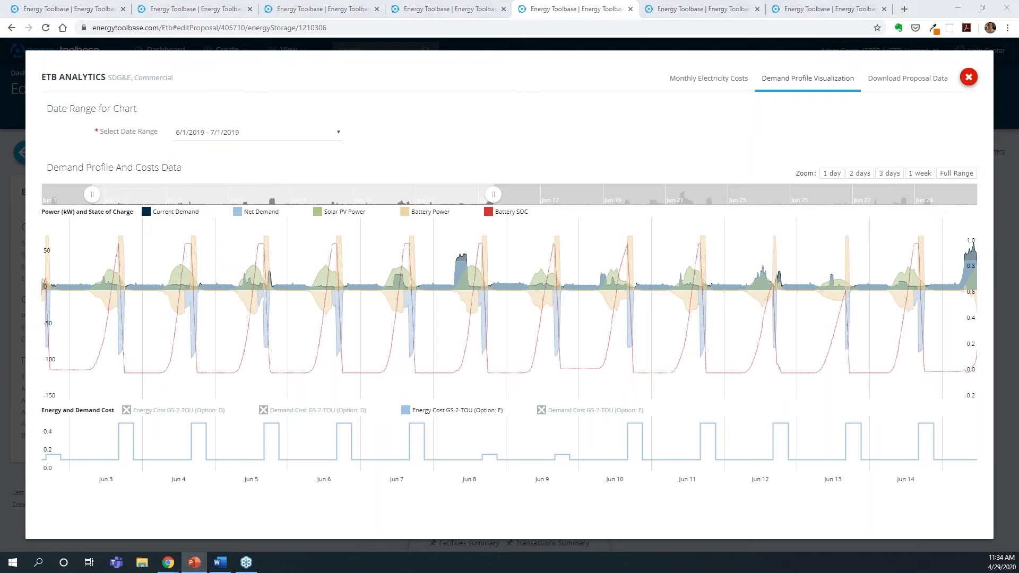